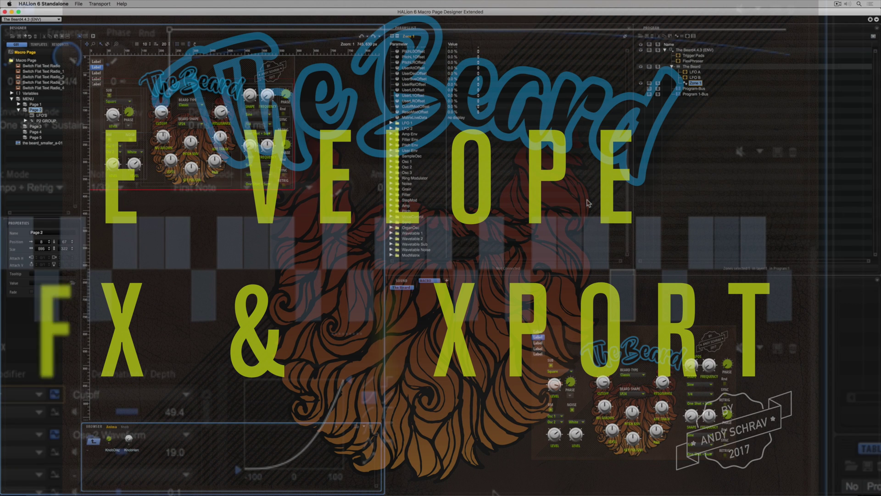
- Show Page 3 and place an EnvSlider Bi from the Anima Slider folder on it
scroll(469, 120, "up", 10)
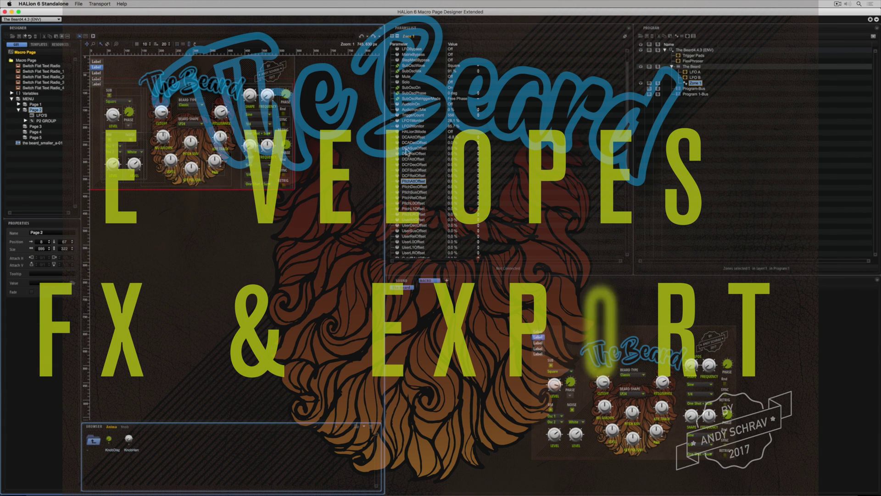
left_click(407, 159)
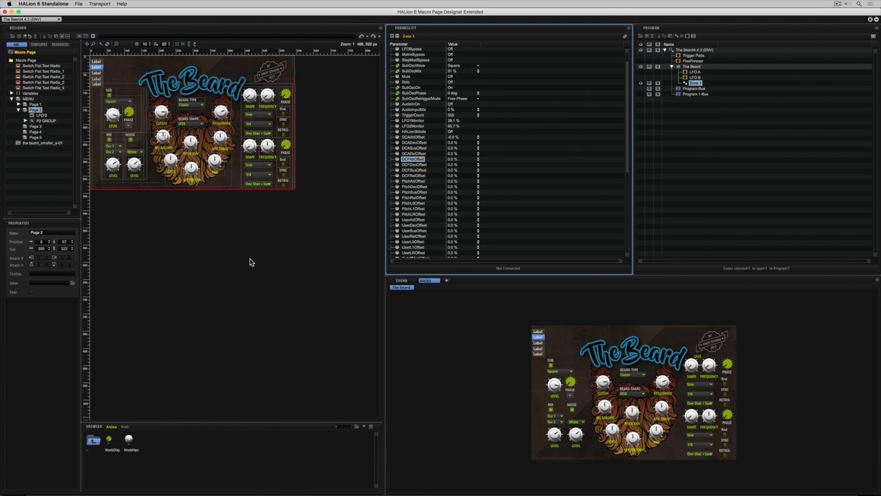
left_click(34, 127)
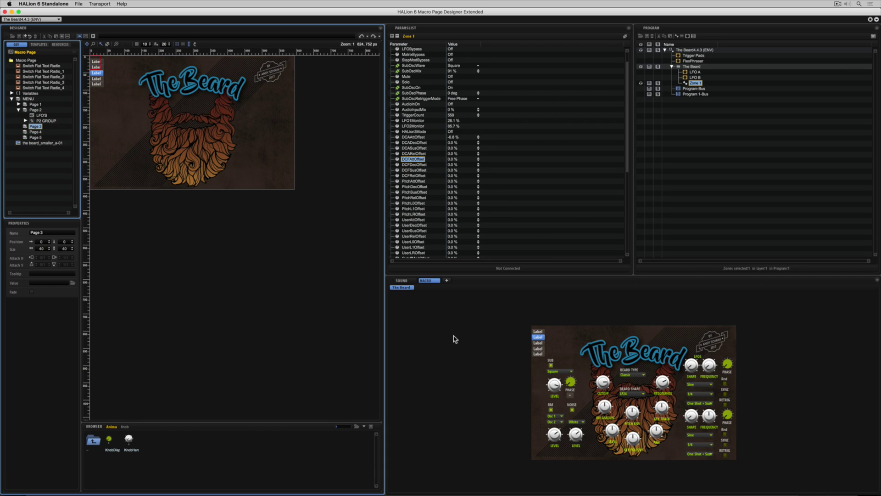
left_click(538, 344)
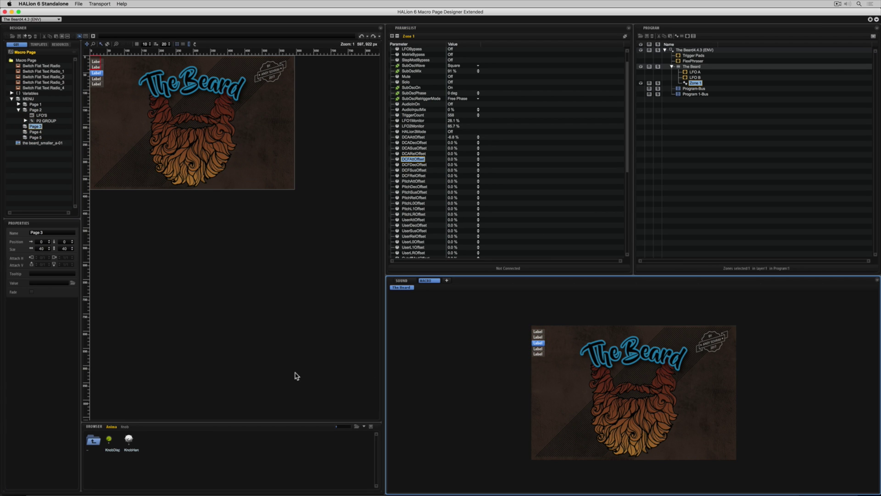
left_click(93, 440)
double_click(129, 441)
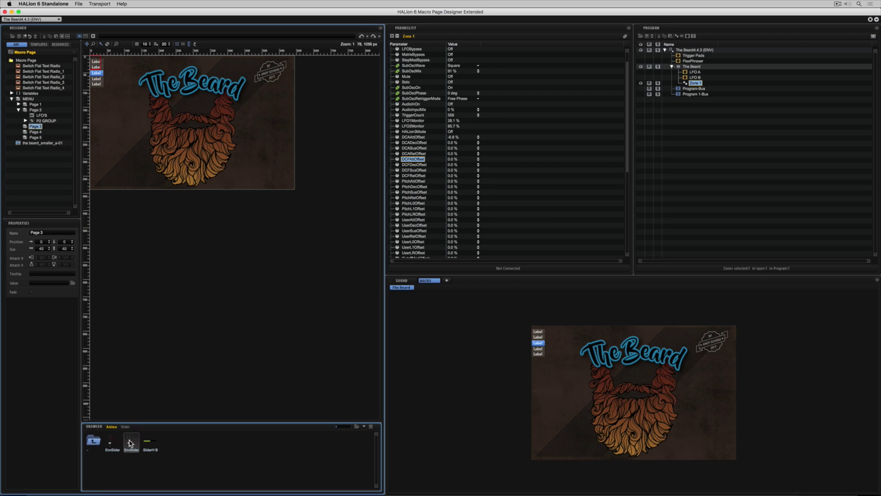
left_click_drag(132, 442, 100, 105)
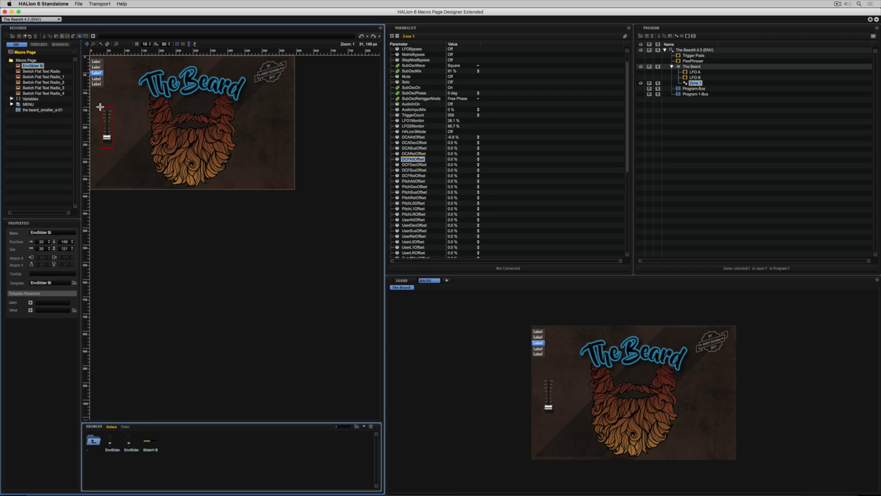
- Add a second EnvSlider Bi beside the first, group the two, and align them
left_click(12, 104)
left_click_drag(32, 66, 35, 133)
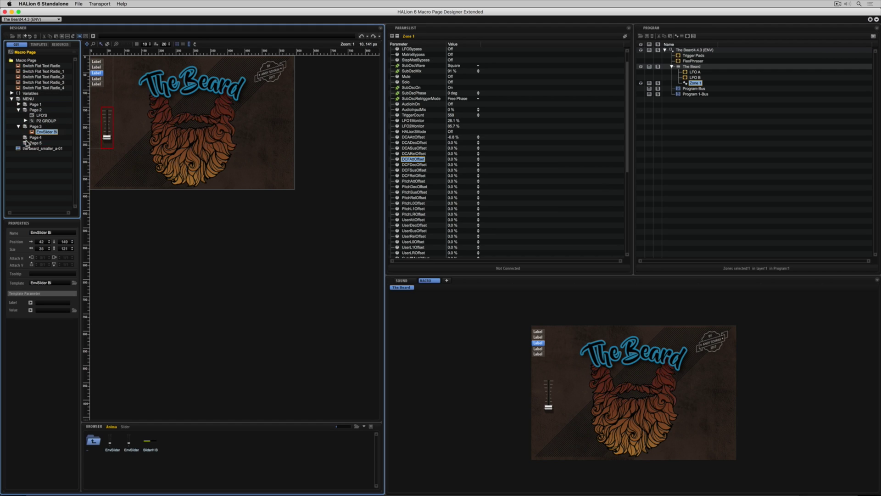
left_click(105, 125)
left_click_drag(105, 125, 122, 124)
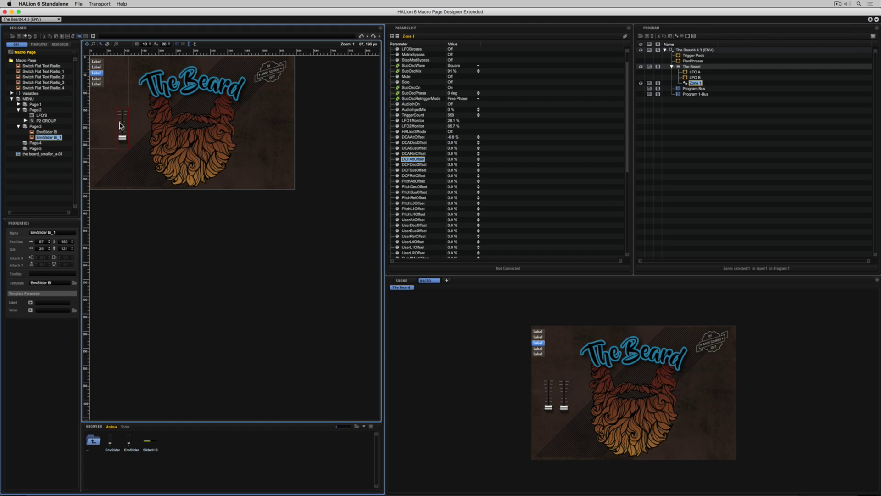
left_click(46, 132, "shift")
right_click(42, 131)
left_click(73, 142)
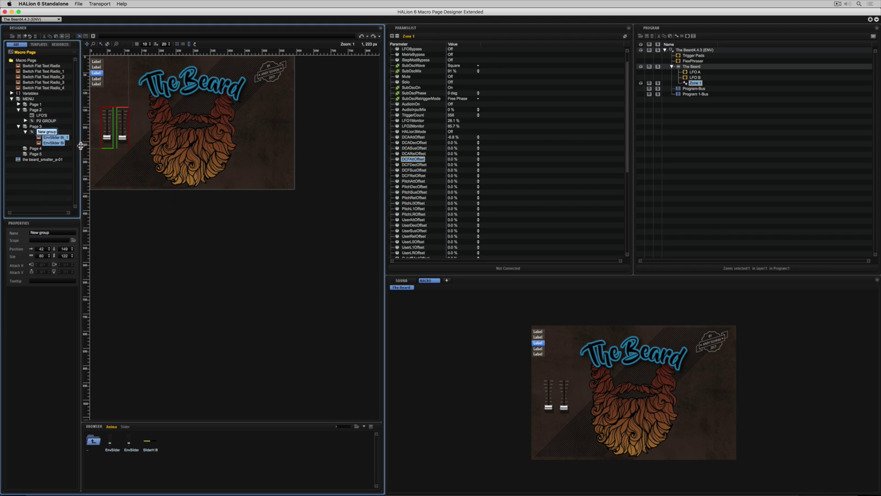
left_click_drag(122, 122, 119, 122)
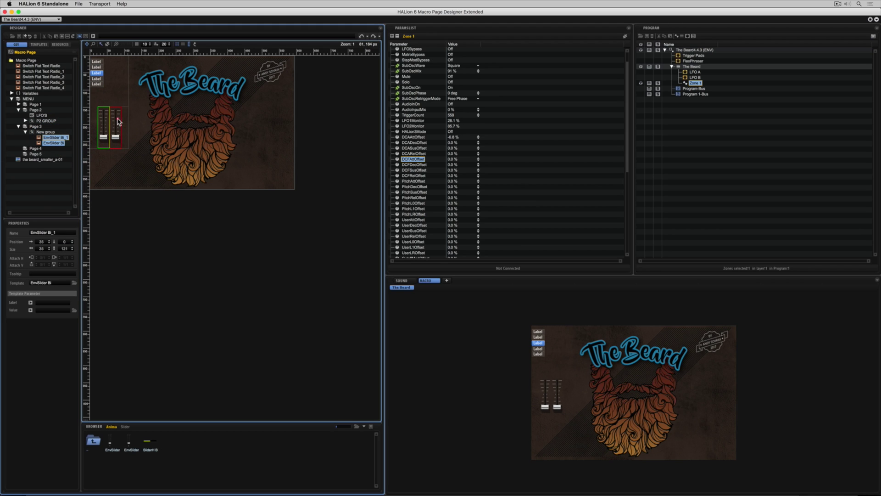
left_click(127, 142)
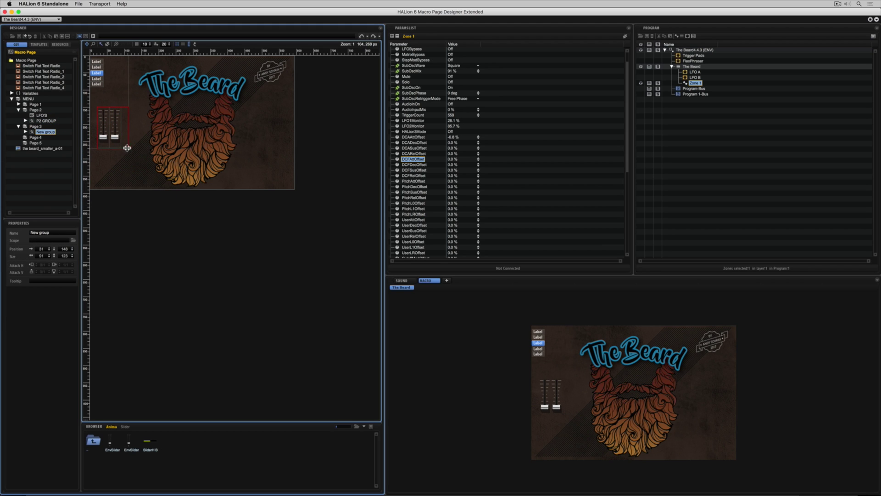
- Stretch Page 3 over the whole background and copy more sliders into the group
left_click(131, 151)
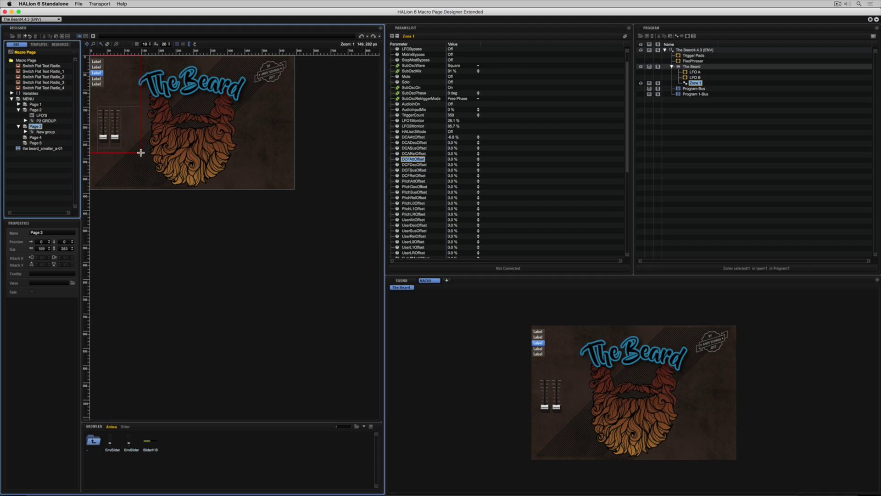
left_click_drag(141, 153, 292, 186)
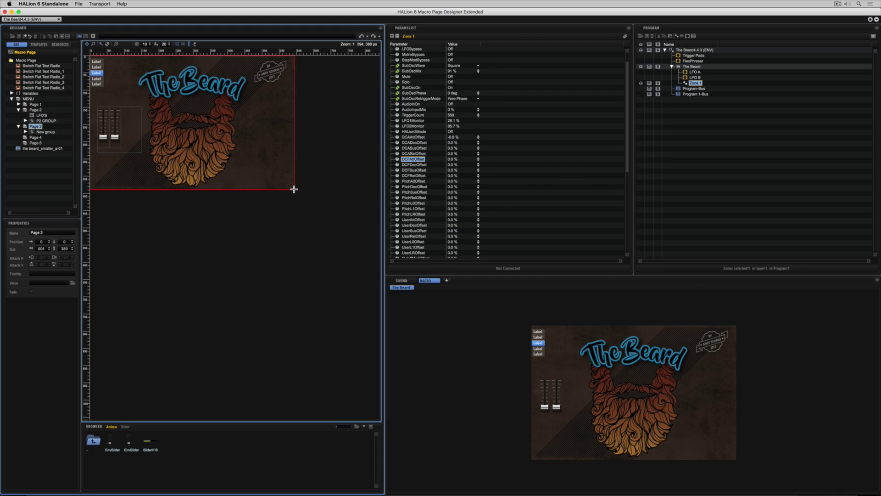
left_click(115, 122)
left_click_drag(114, 122, 140, 118)
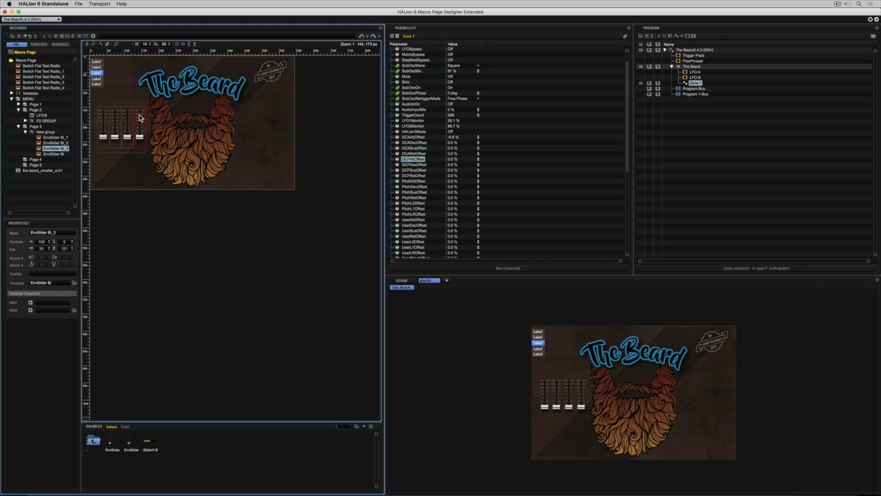
- Rename the four-slider group to 'ENV A'
left_click(135, 172)
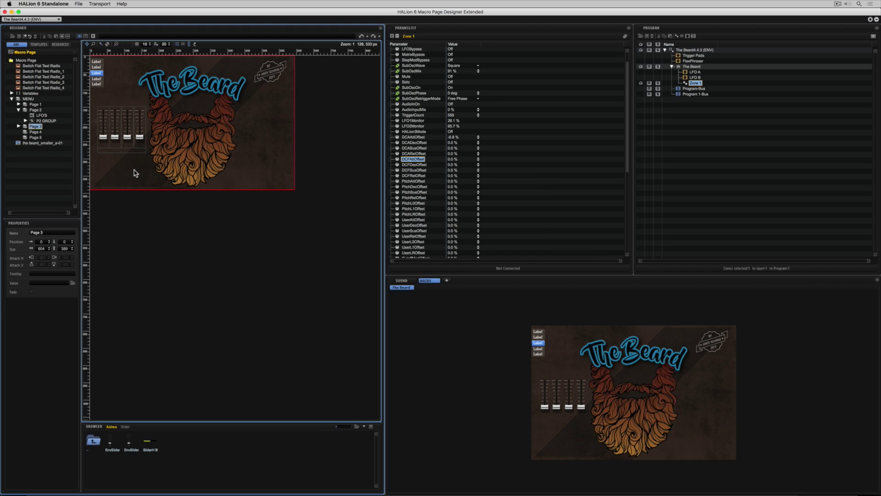
left_click(17, 126)
key("ctrl+a")
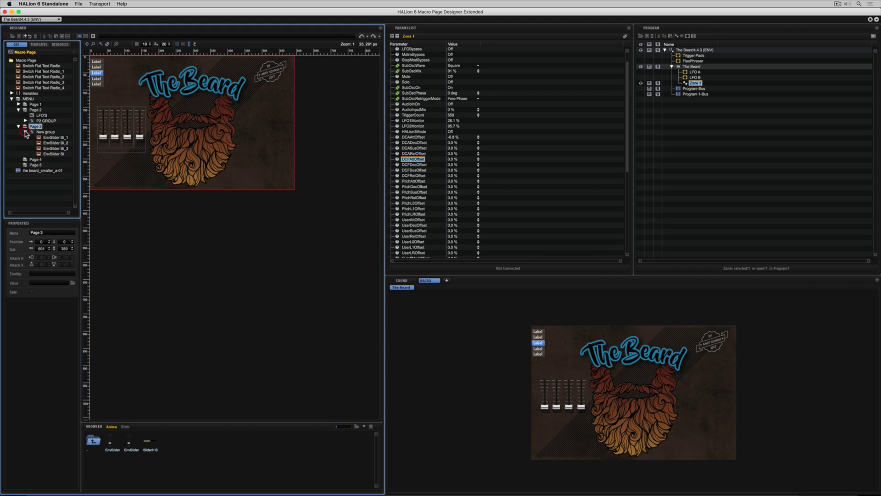
key("ctrl+g")
key("Return")
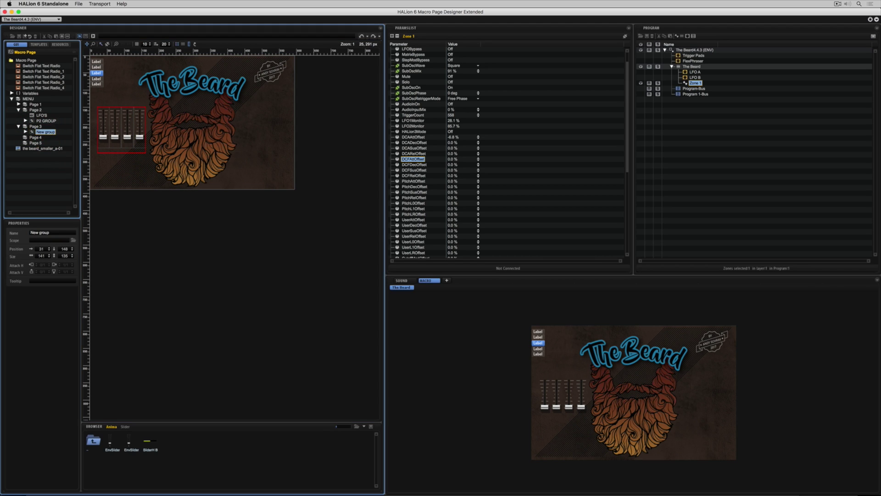
double_click(46, 132)
type("ENV A")
key("Return")
- Duplicate ENV A as ENV A_1 and move it to the middle of the page
right_click(40, 133)
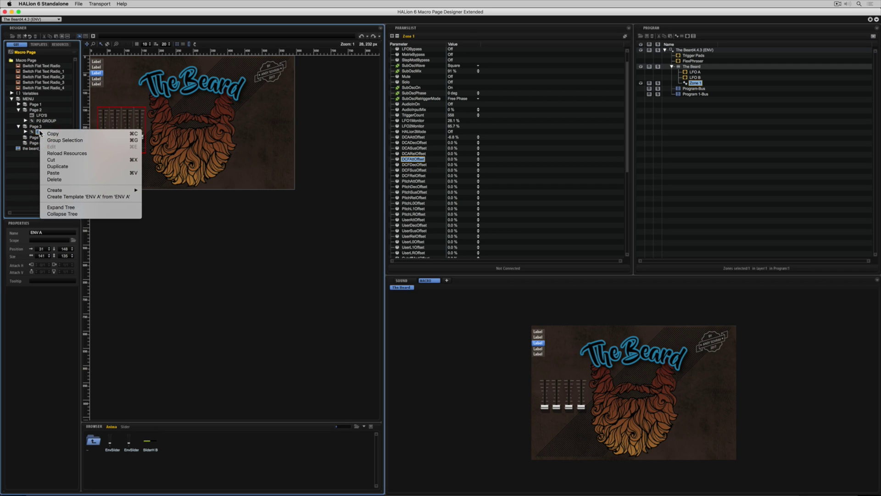
left_click(57, 167)
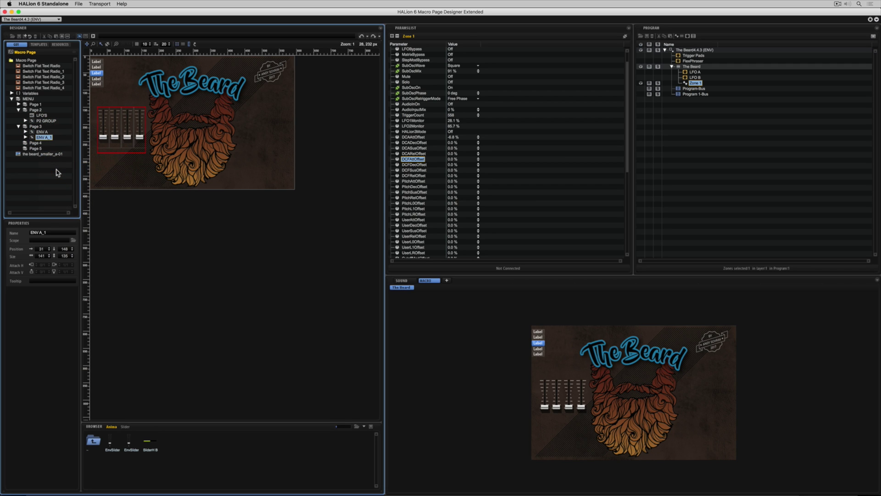
left_click(96, 154)
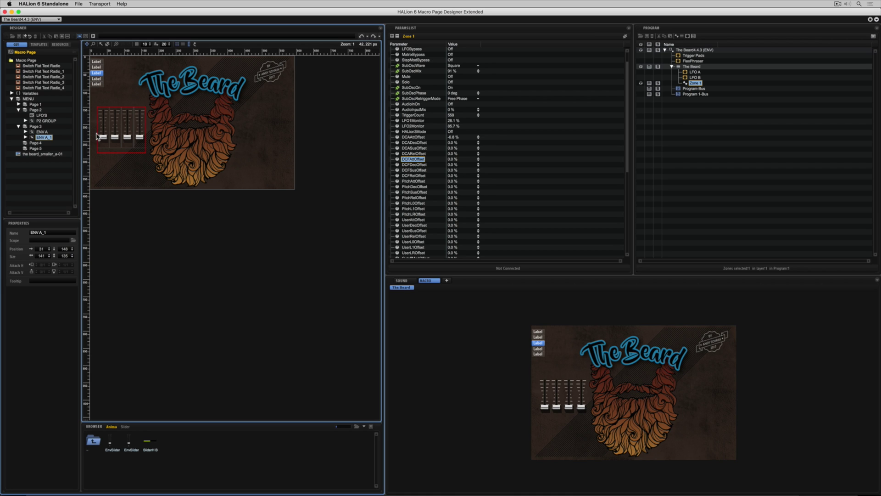
left_click_drag(140, 119, 202, 115)
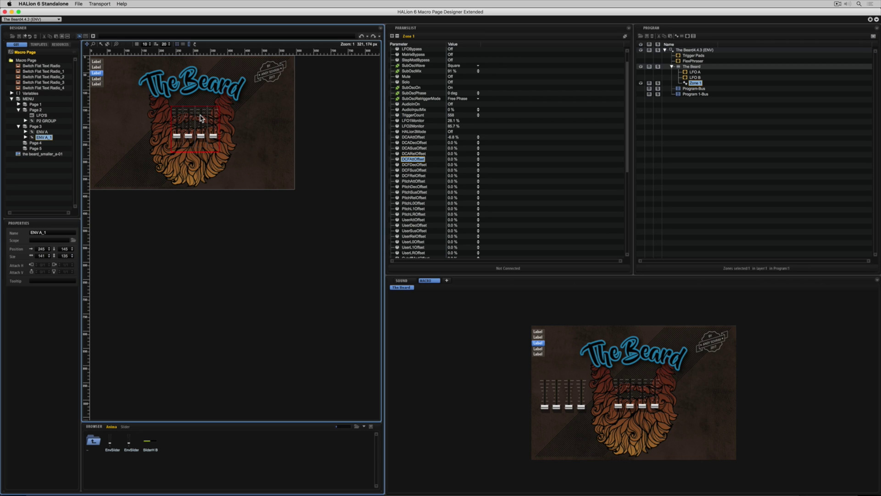
- Duplicate ENV A_1 as ENV A_2 and move it to the right side
right_click(46, 137)
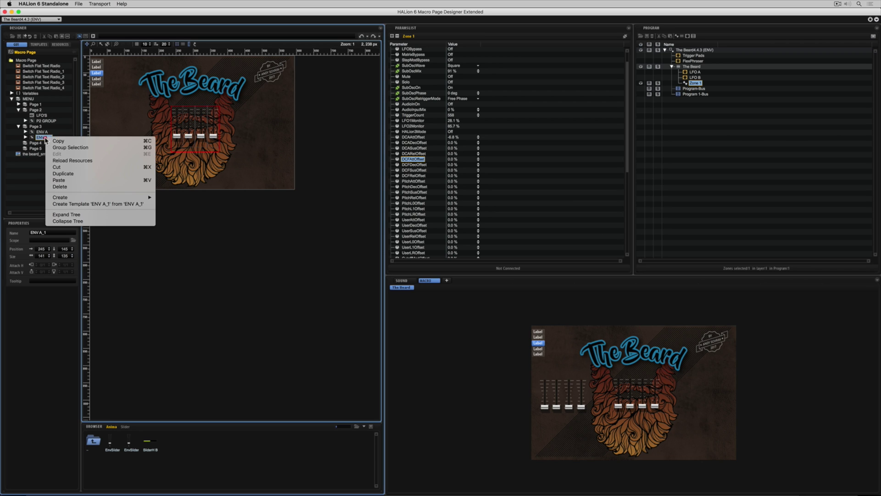
left_click(64, 174)
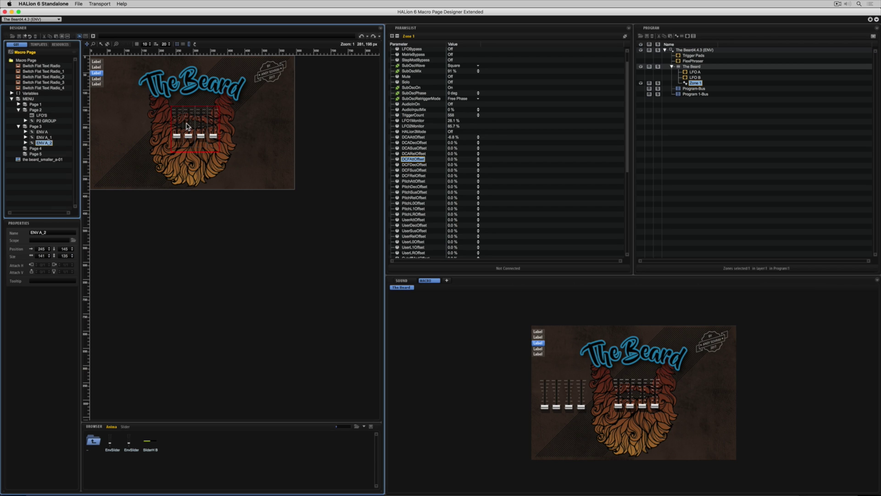
left_click_drag(190, 123, 255, 123)
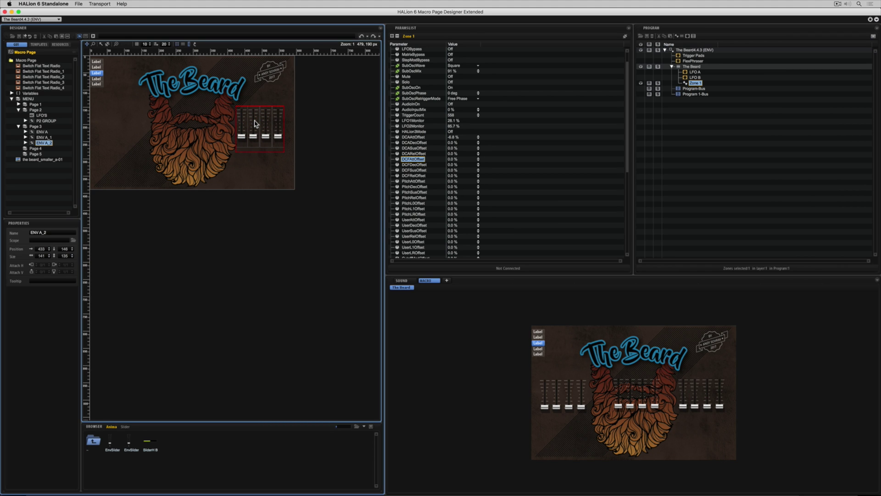
- Group the three fader groups together and name the group 'ENV G'
left_click(42, 131, "shift")
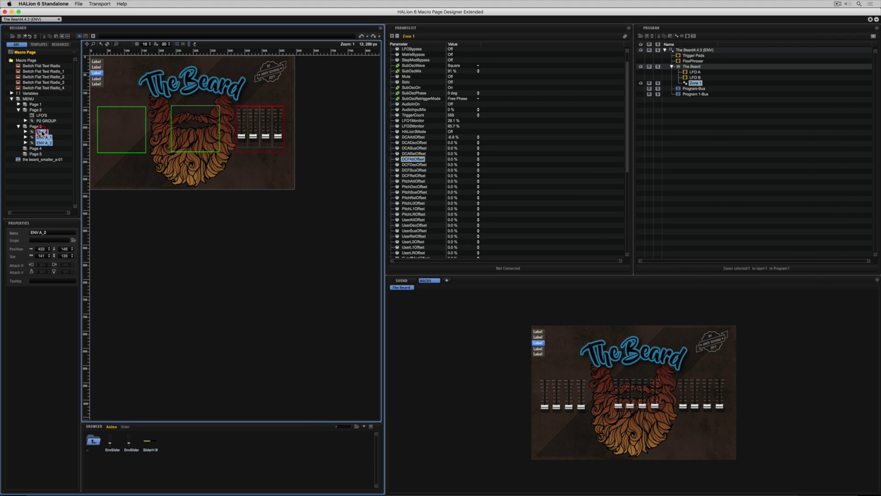
right_click(42, 131)
left_click(59, 141)
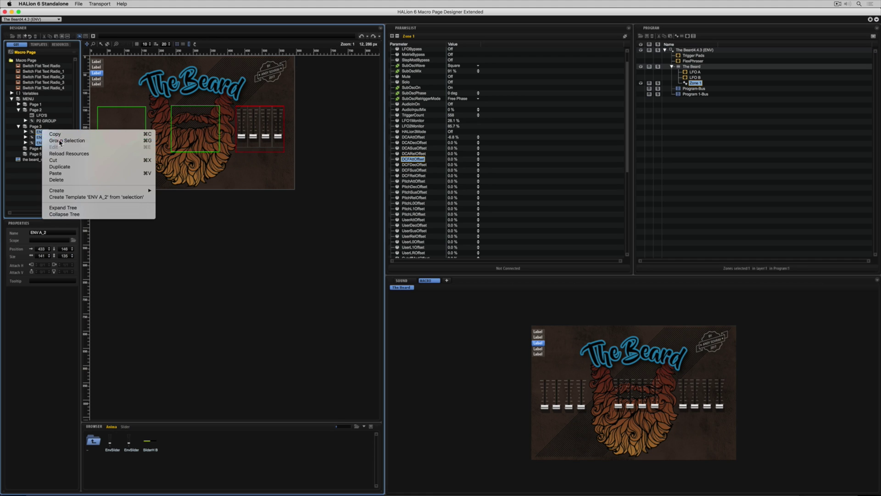
type("E")
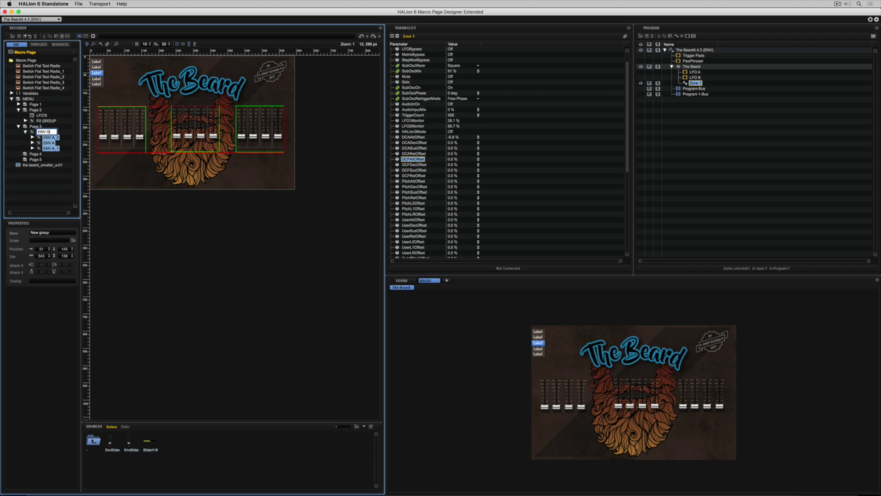
type("NV G")
key("Return")
- Reorder the groups inside ENV G so ENV comes before PTICH
left_click(50, 149)
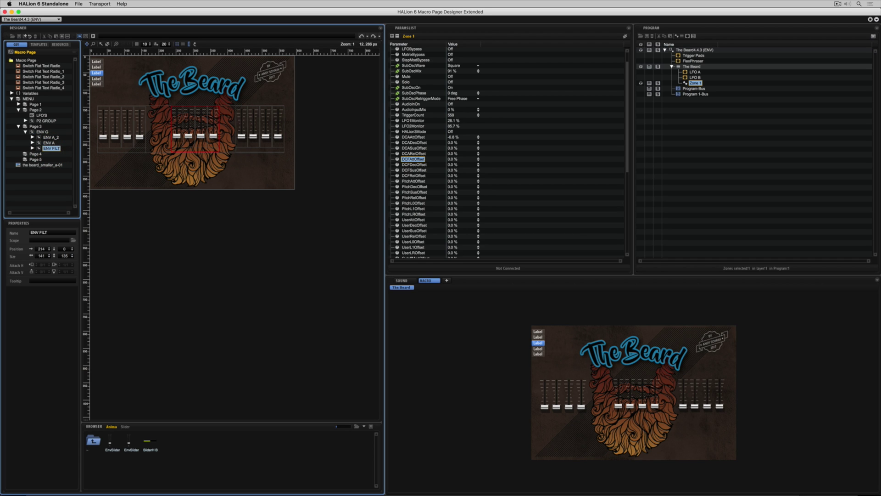
double_click(52, 138)
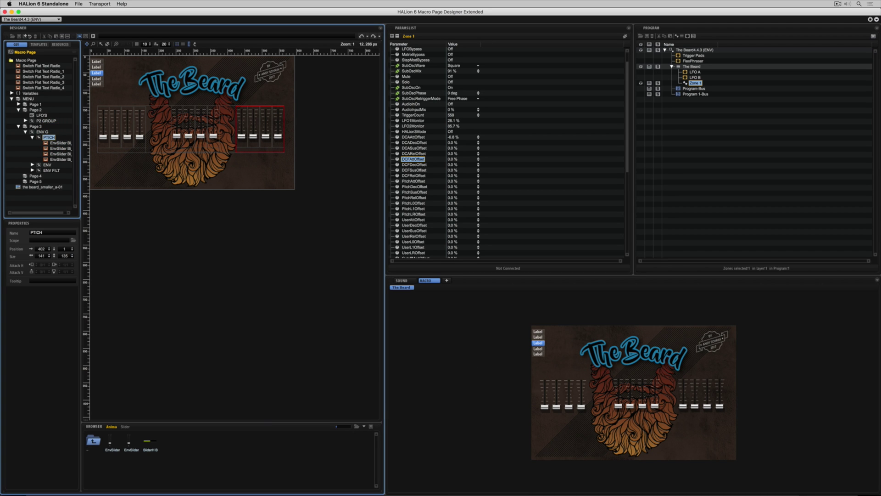
left_click(32, 137)
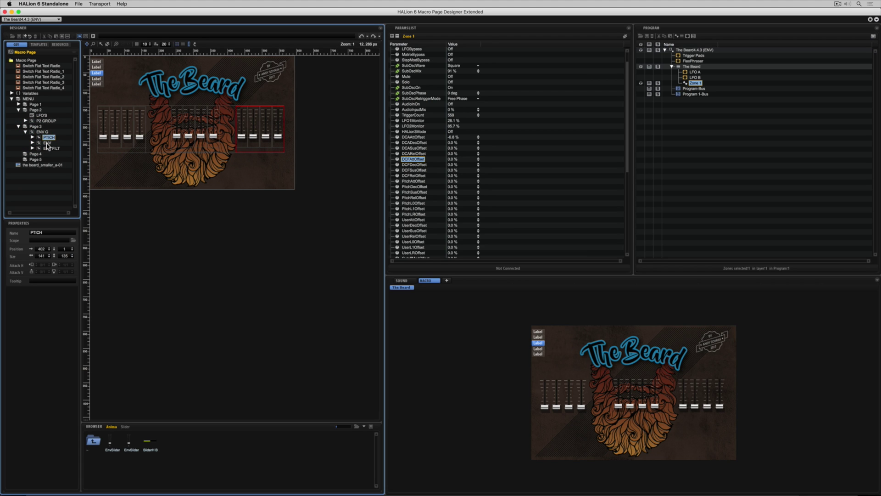
mouse_move(48, 143)
left_mouse_down()
mouse_move(47, 135)
mouse_move(49, 142)
left_mouse_up()
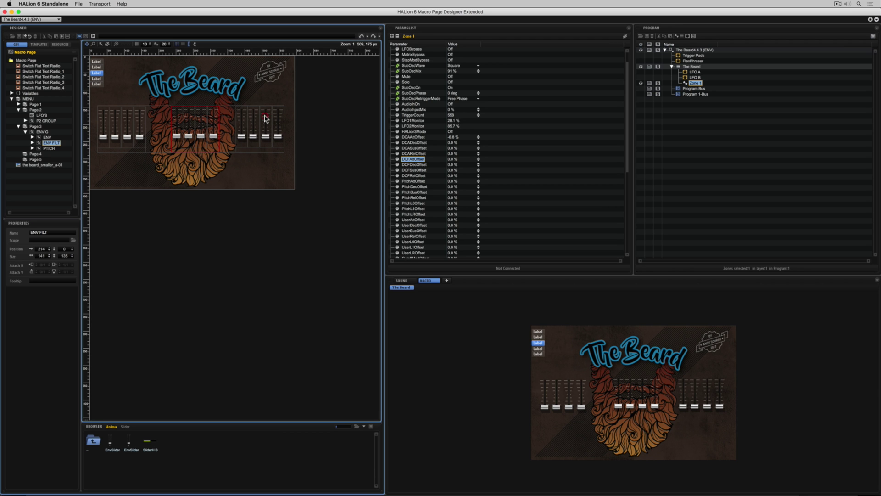
left_click(50, 148)
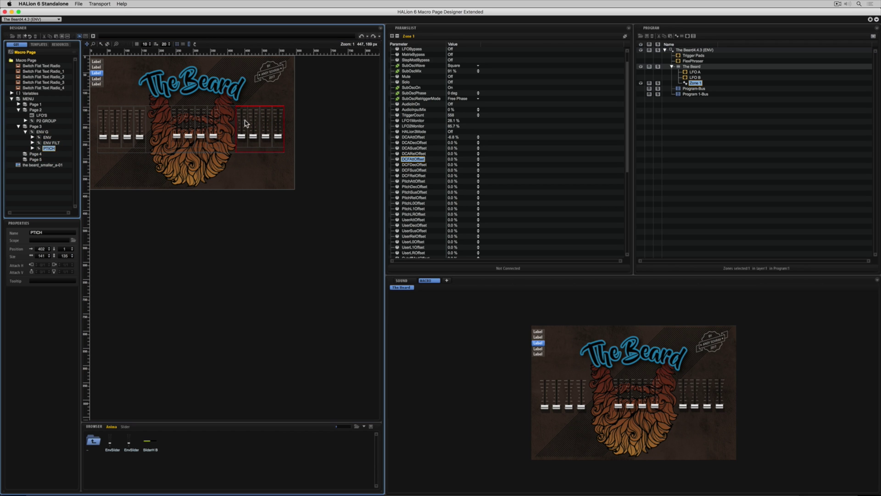
left_click(231, 124)
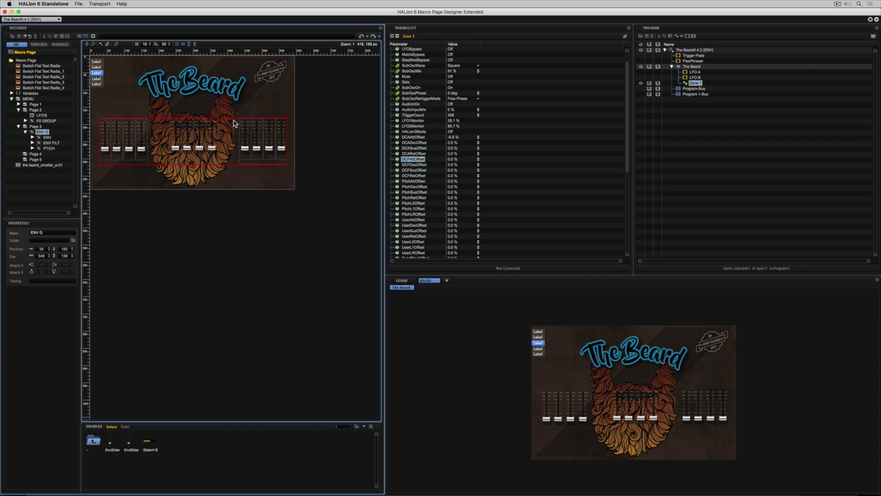
- Link DCA, DCF and Pitch Att/Dec/Sus/Rel offsets to the twelve sliders, test one, then undo
left_click(102, 44)
left_click(413, 137)
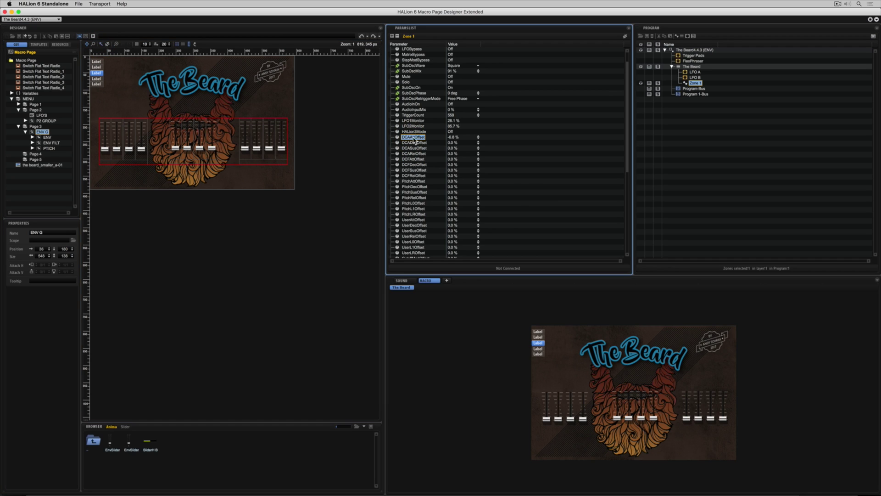
left_click_drag(408, 140, 105, 136)
left_click_drag(414, 143, 141, 138)
left_click_drag(413, 159, 199, 138)
left_click_drag(414, 176, 245, 135)
left_click_drag(414, 187, 282, 140)
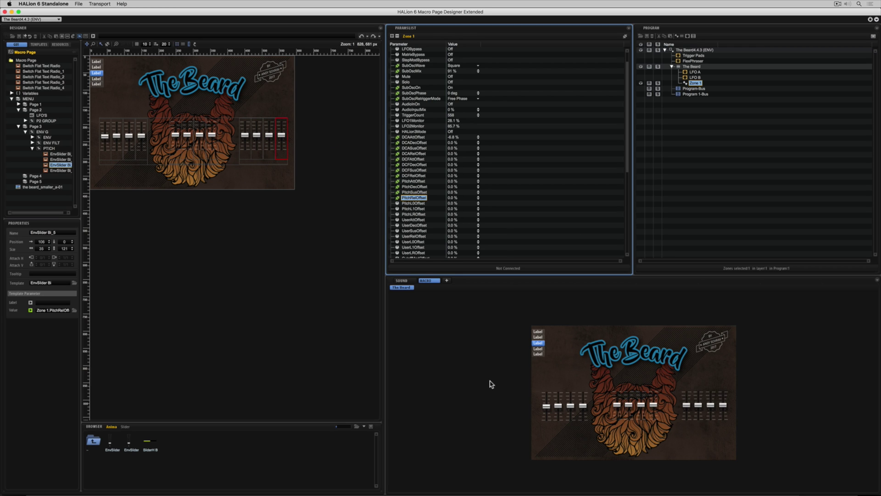
left_click_drag(547, 406, 584, 419)
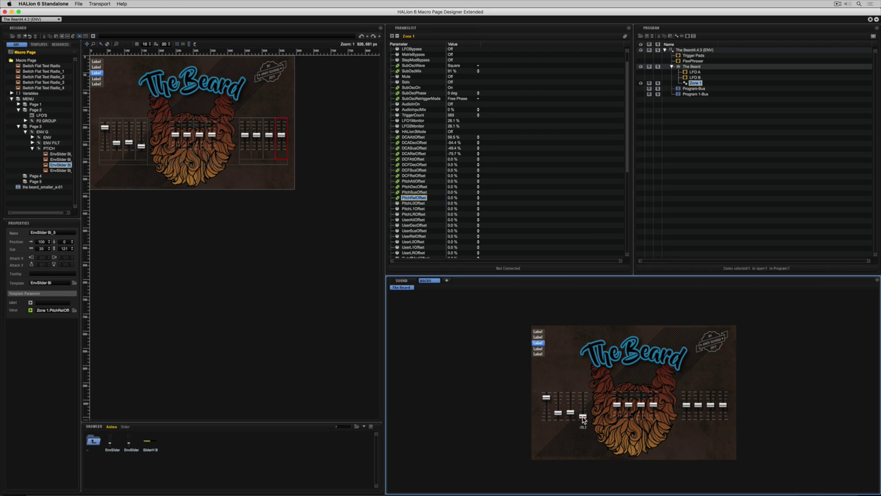
key("super+z")
key("super+z")
key("super+z")
key("super+z")
key("super+z")
key("super+z")
key("super+z")
- Create a label in the PTICH group using the Standard_Green font
left_click(48, 148)
right_click(47, 148)
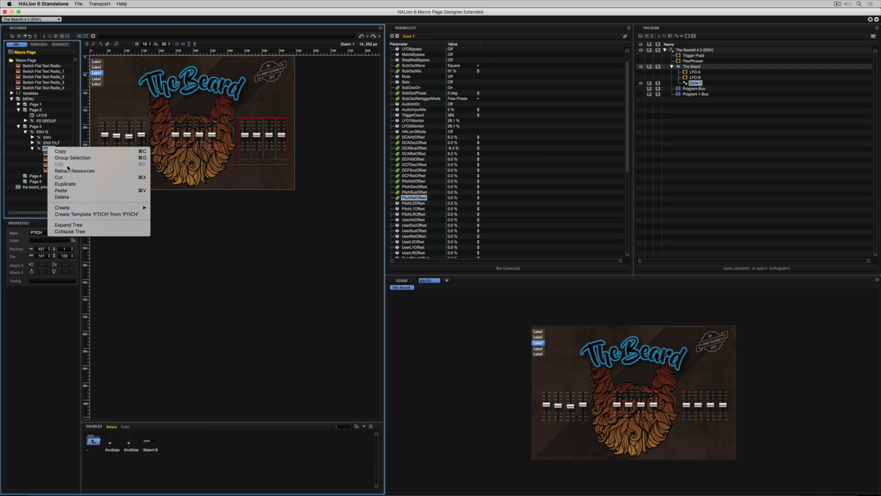
mouse_move(90, 211)
left_click(165, 228)
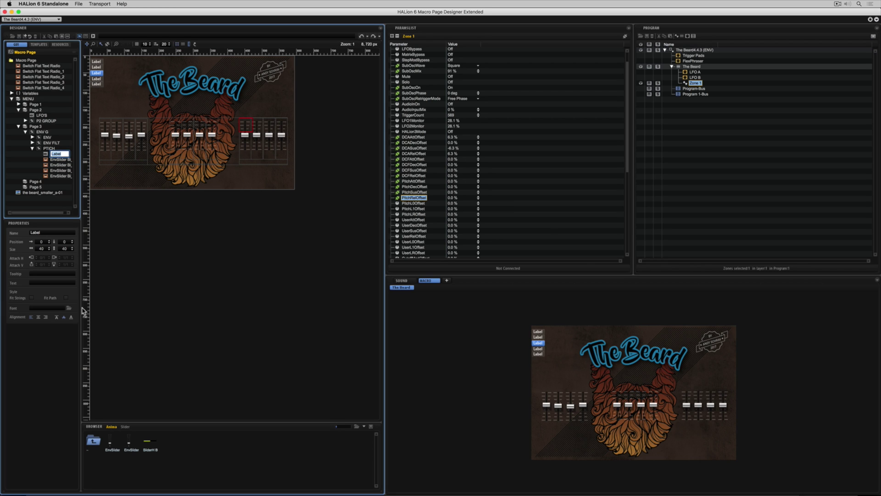
left_click(68, 309)
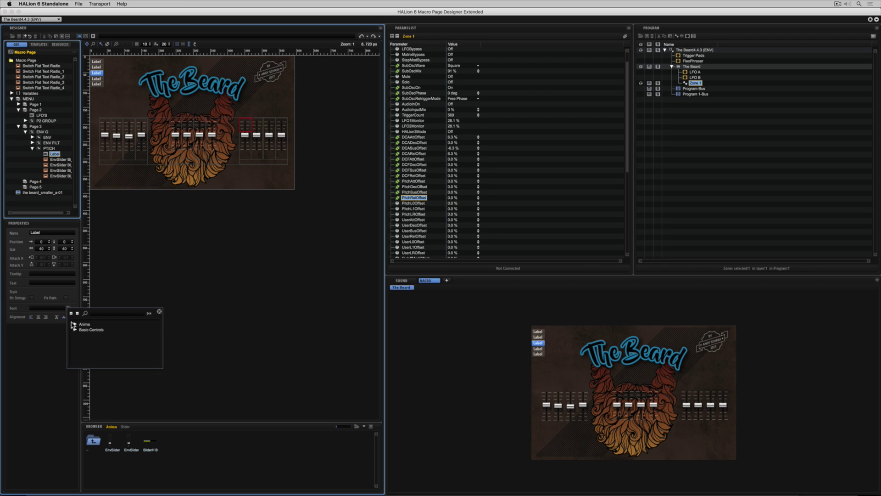
left_click(75, 324)
left_click(82, 329)
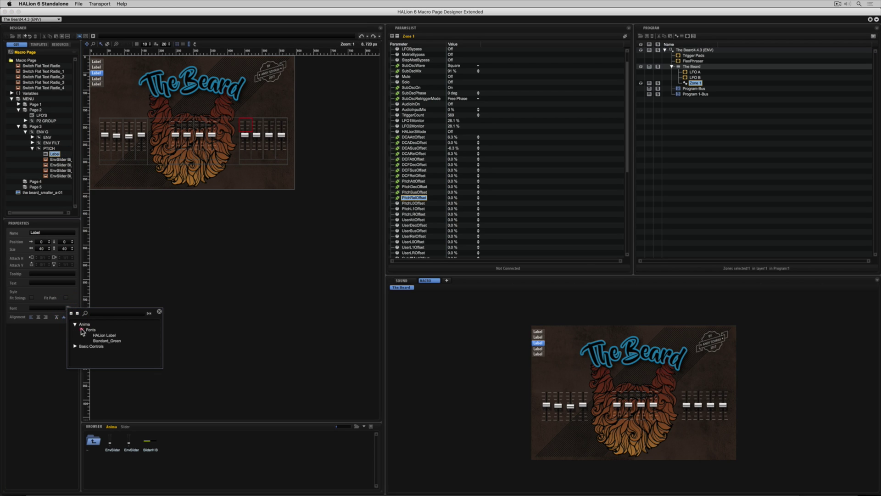
double_click(109, 342)
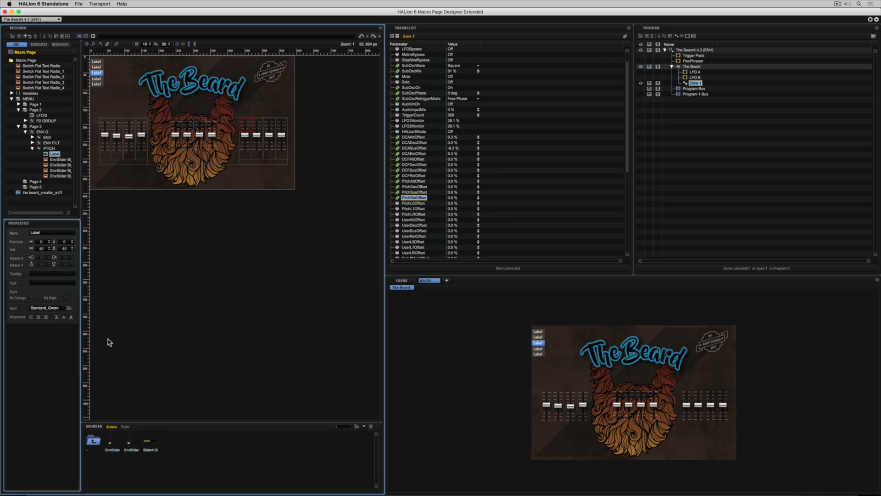
- Set the label text to 'PITCH' and position it above the pitch sliders
left_click(44, 283)
type("PITCH")
key("Return")
left_click_drag(42, 242, 49, 188)
left_click_drag(64, 244, 101, 266)
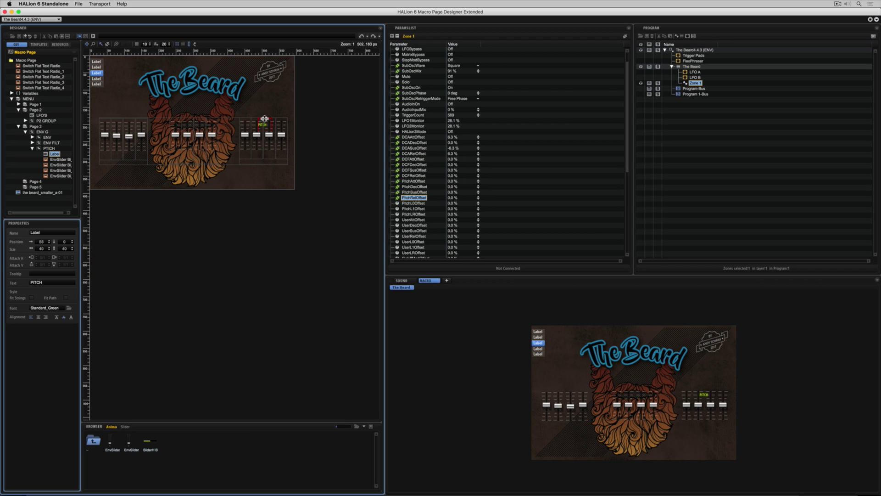
left_click(265, 124)
left_click(262, 125)
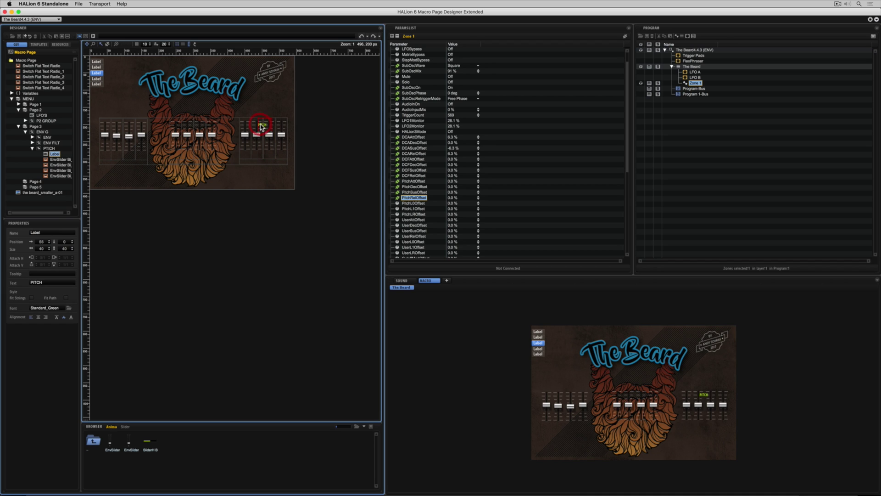
left_click_drag(256, 128, 203, 125)
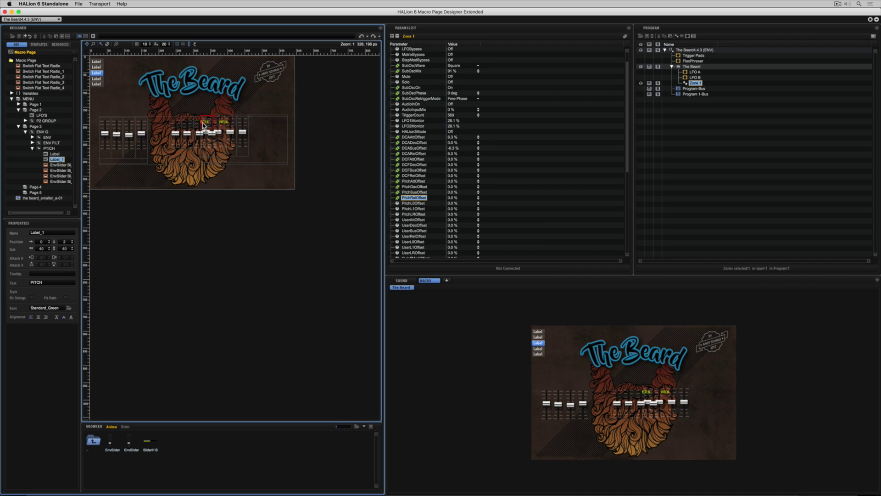
key("super+z")
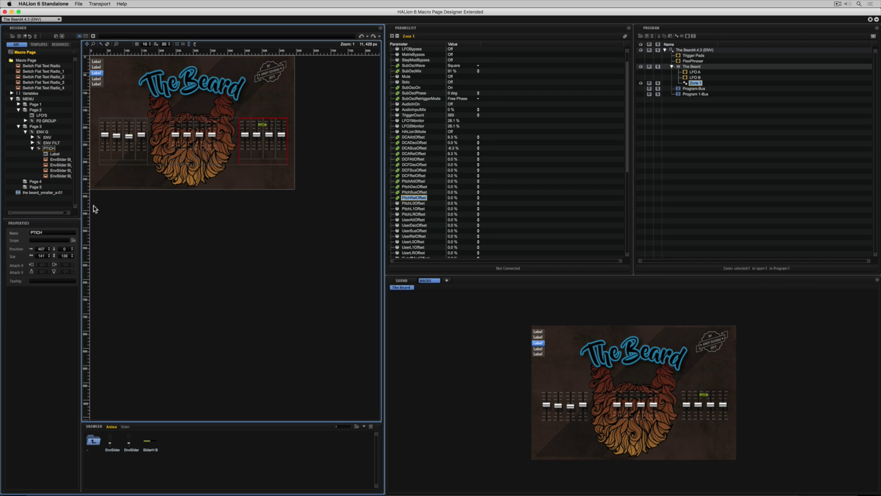
left_click(261, 128)
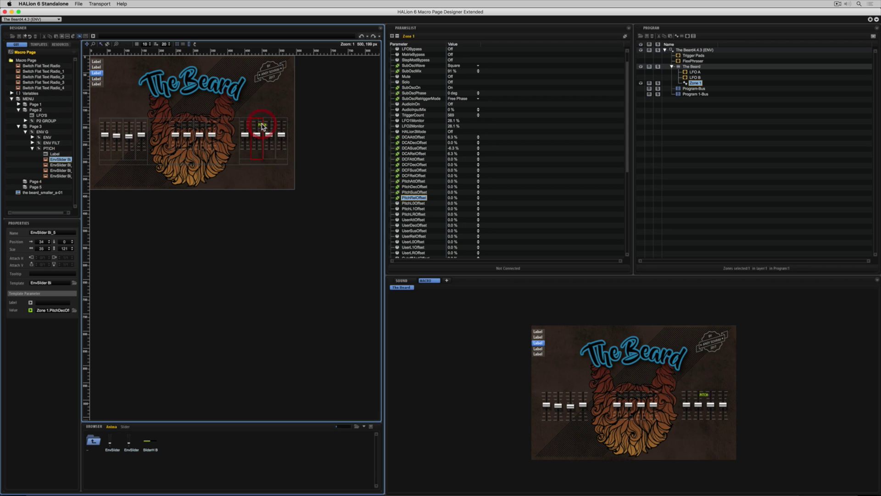
left_click(55, 155)
- Copy the PITCH label into ENV FILT and change its text to 'FILTER'
right_click(54, 155)
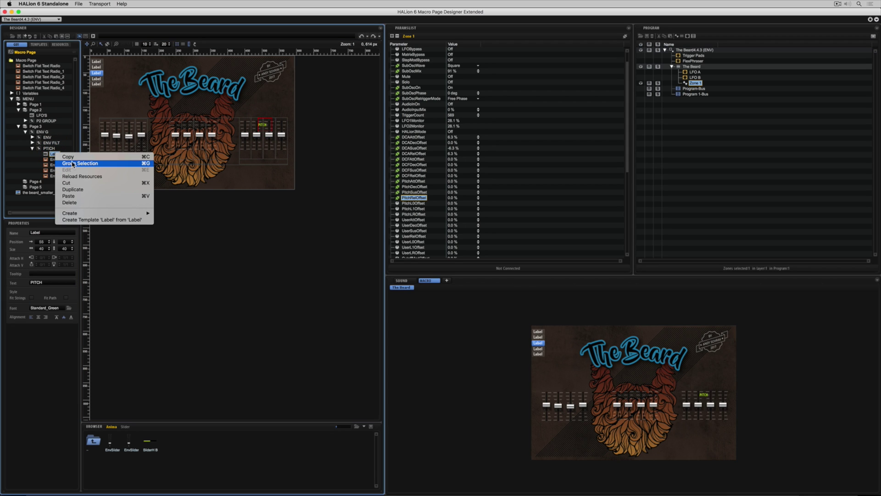
left_click(73, 156)
left_click(188, 127)
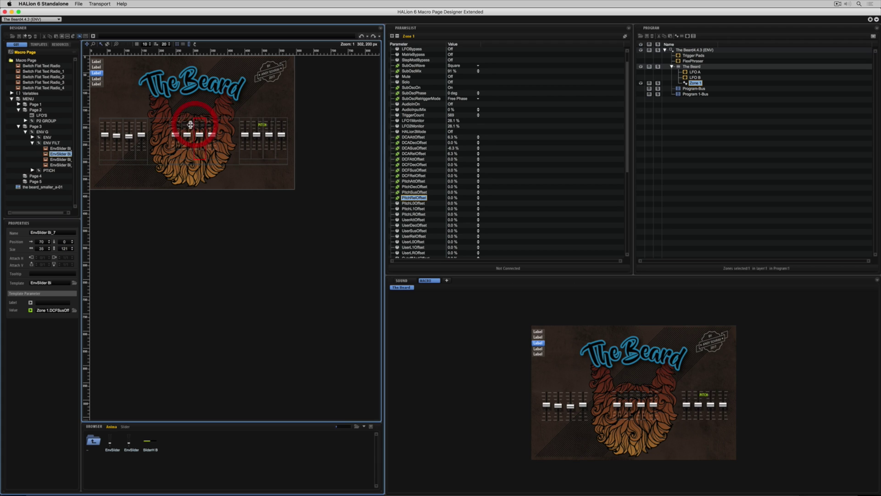
left_click(52, 143)
right_click(52, 143)
left_click(66, 186)
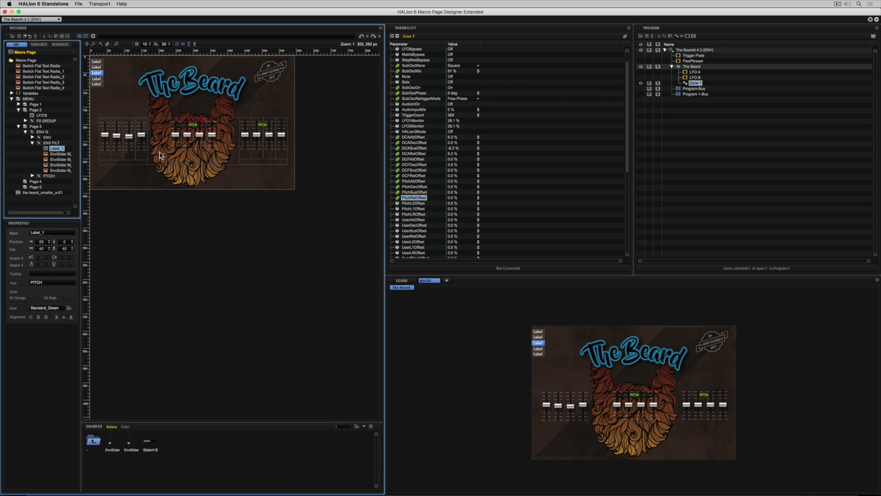
left_click(44, 283)
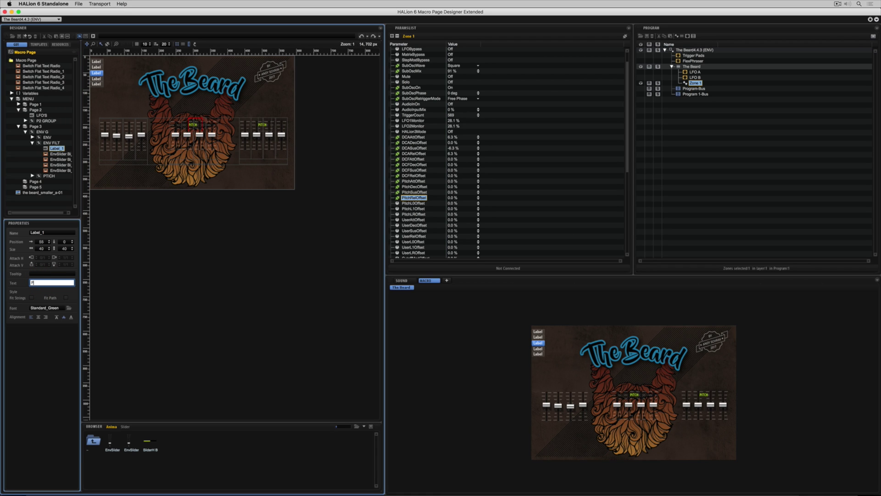
type("FILTER")
key("Return")
- Paste another label copy into the ENV group for the AMP title
left_click(46, 138)
right_click(46, 139)
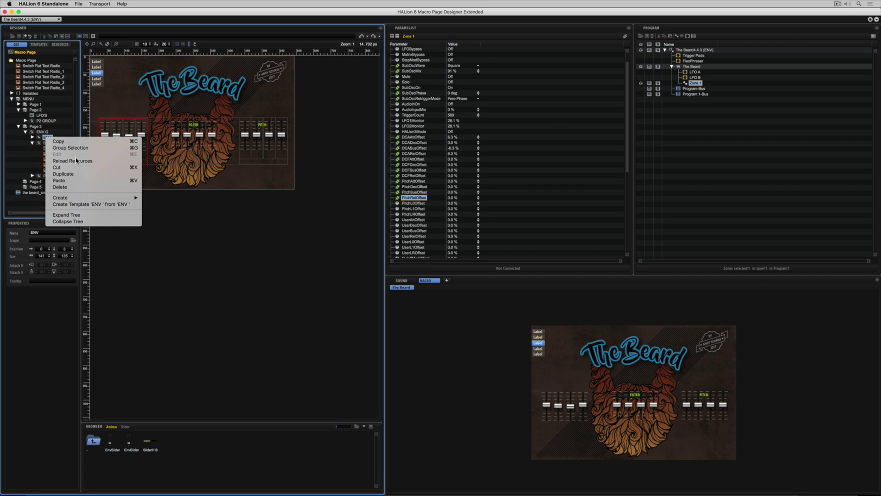
left_click(69, 181)
- Preview the sliders page and set the modulation sources to LFO 1 and Glide
left_click(537, 337)
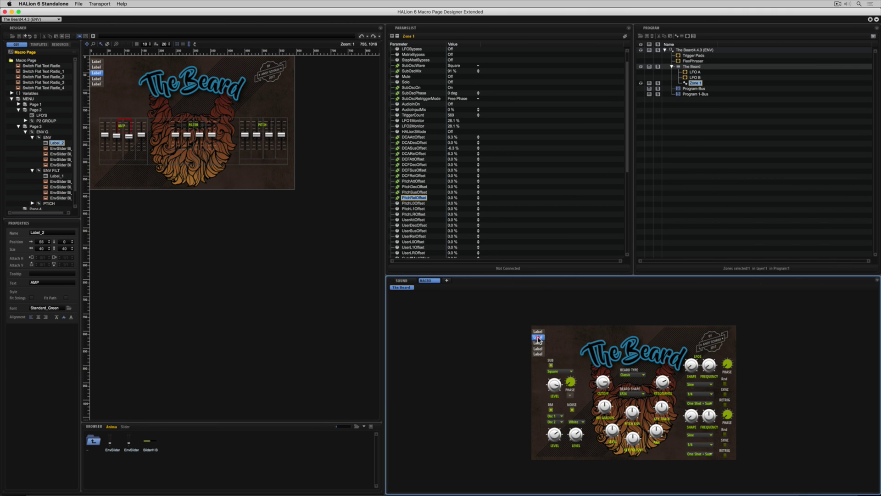
left_click(538, 332)
left_click(538, 337)
left_click(538, 343)
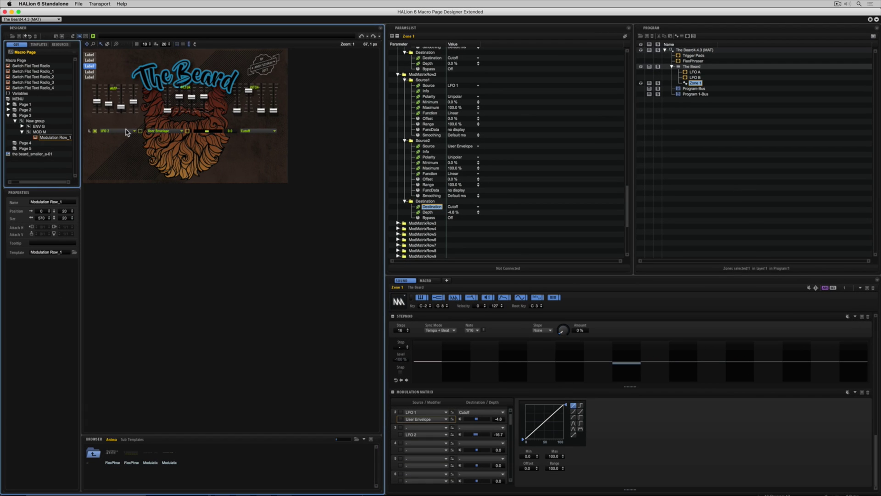
left_click(123, 124)
left_click(124, 124)
left_click(124, 125)
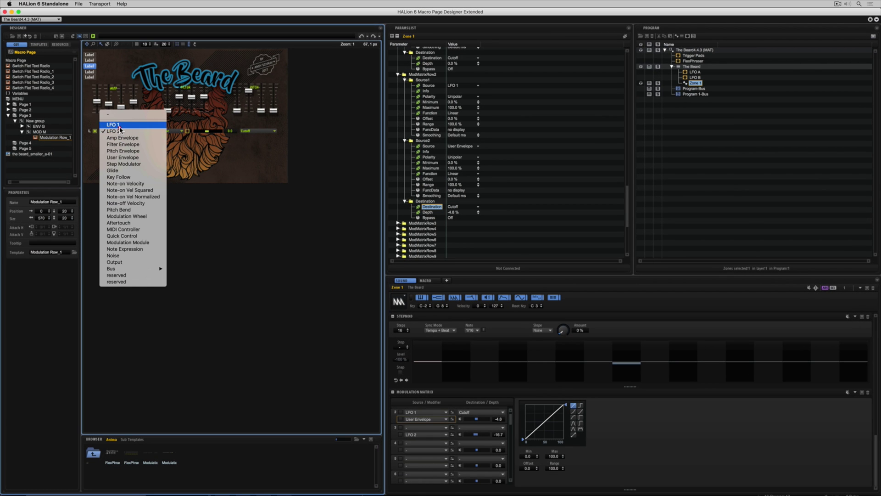
left_click(120, 130)
left_click(160, 134)
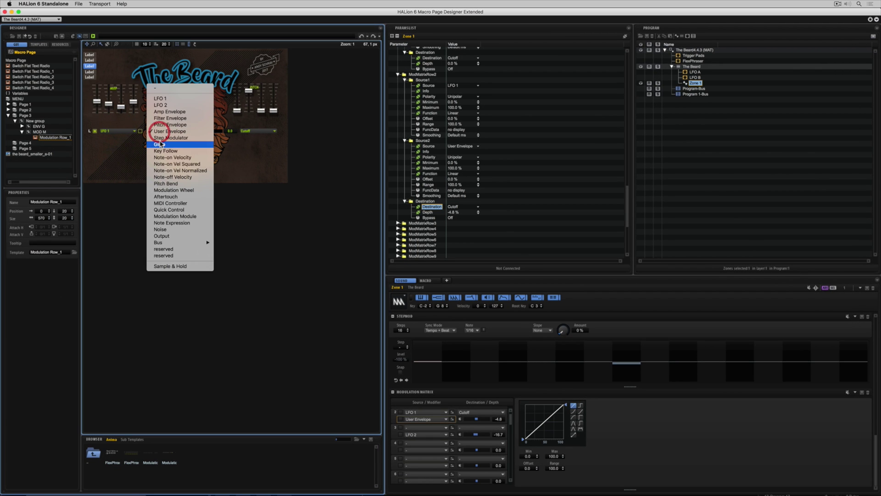
left_click(160, 144)
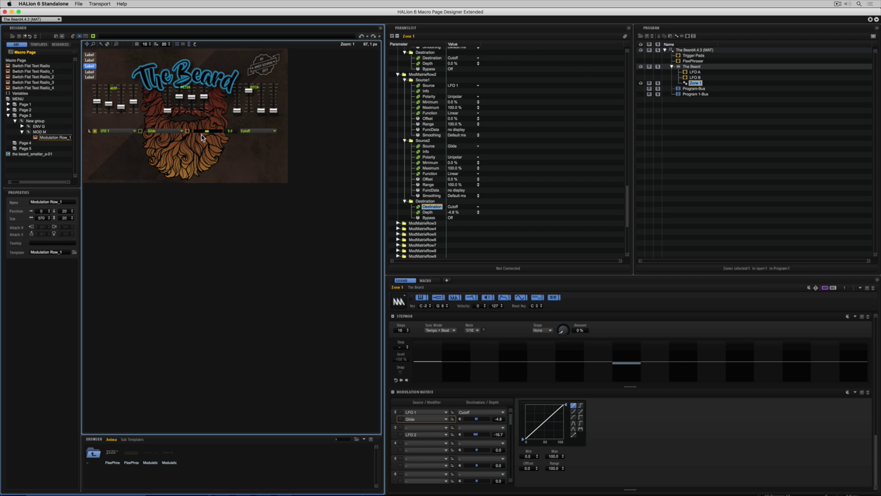
- Try the depth slider, leave test mode, and open the Modulation Row template
left_click_drag(210, 132, 205, 133)
left_click(74, 36)
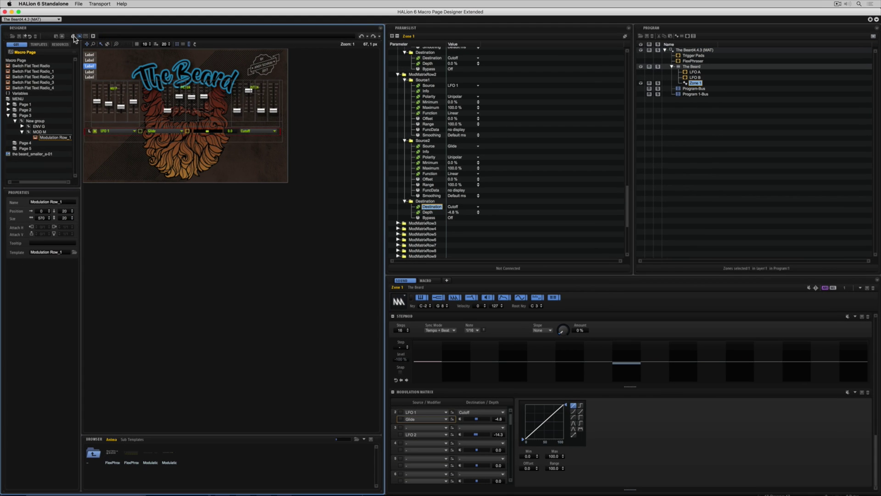
left_click(74, 36)
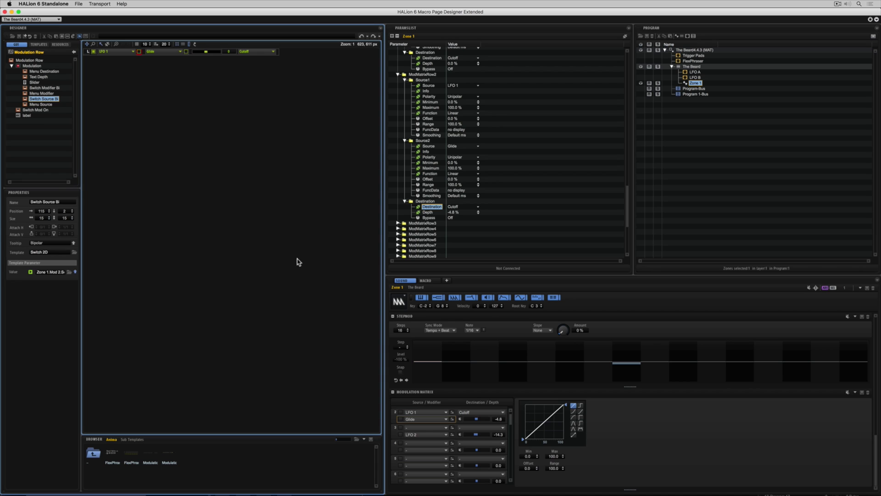
- Connect the template's depth slider to Zone 1 Mod 2 destination depth
right_click(477, 422)
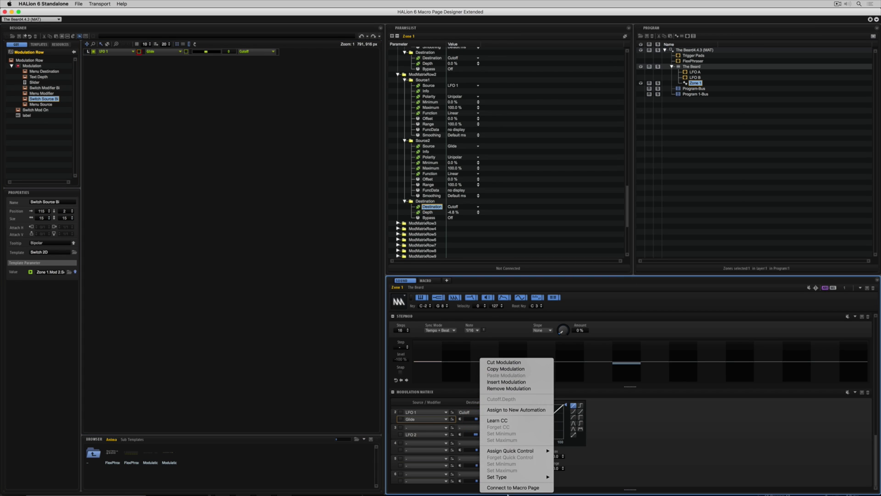
left_click(507, 488)
right_click(200, 52)
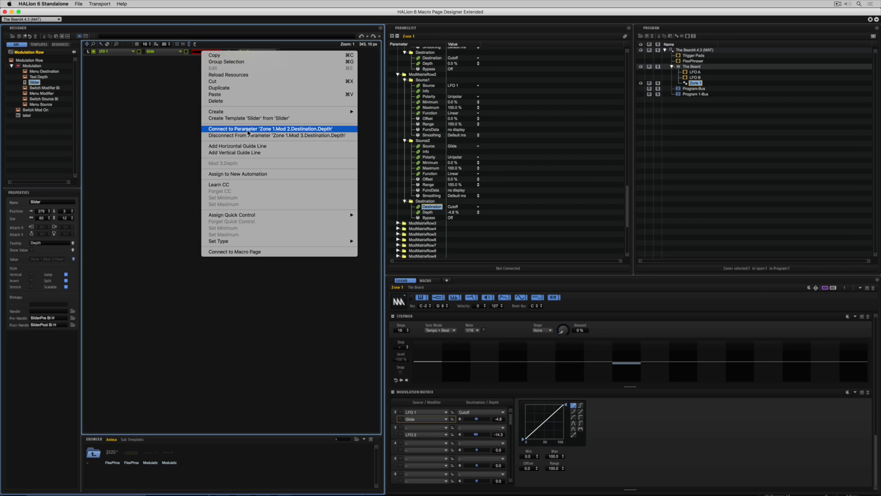
left_click(248, 130)
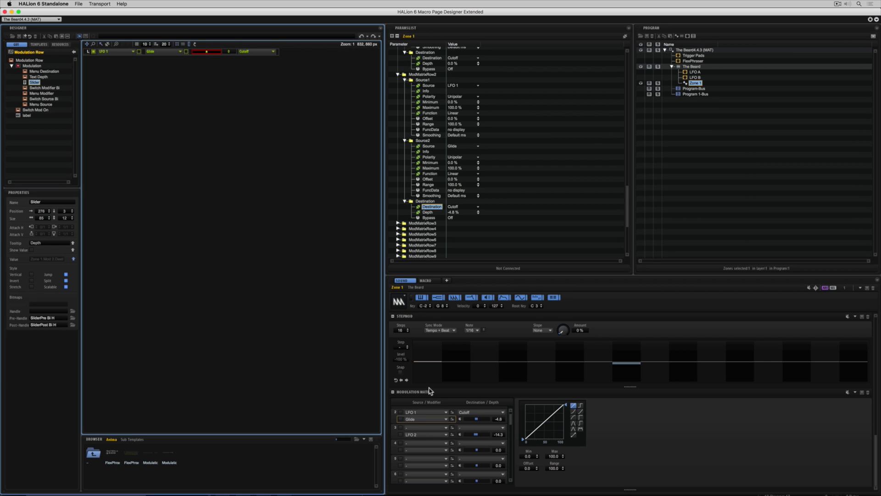
- Connect the Switch Modifier Bi element to the Mod 2 bypass parameter
right_click(460, 421)
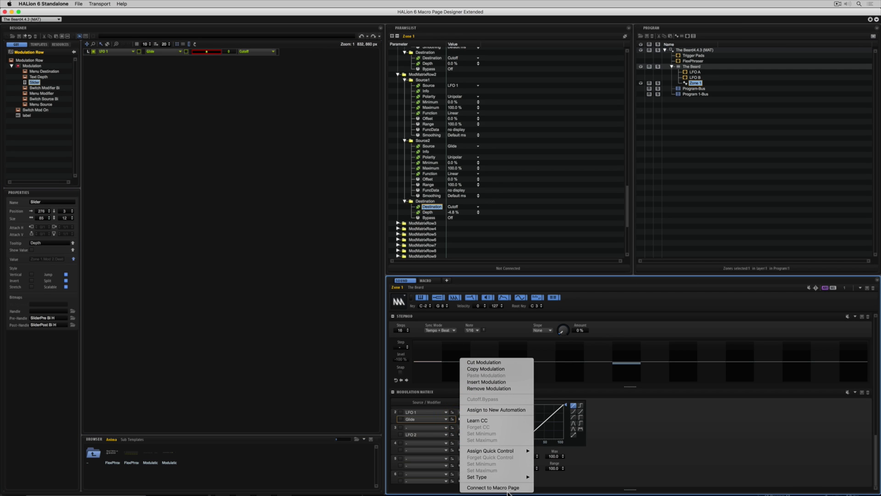
left_click(499, 490)
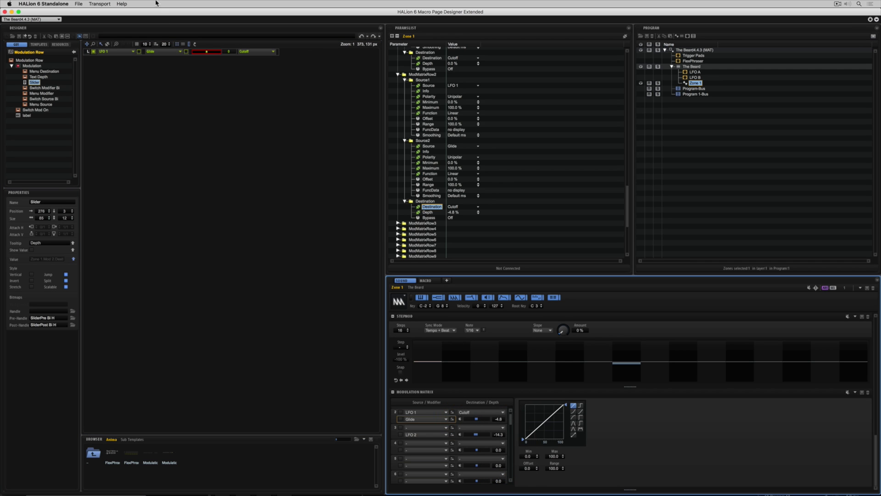
right_click(186, 51)
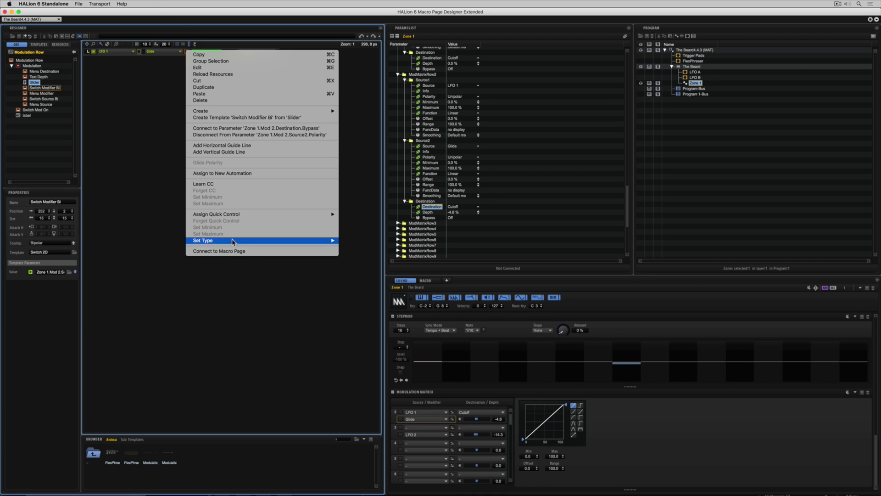
left_click(231, 252)
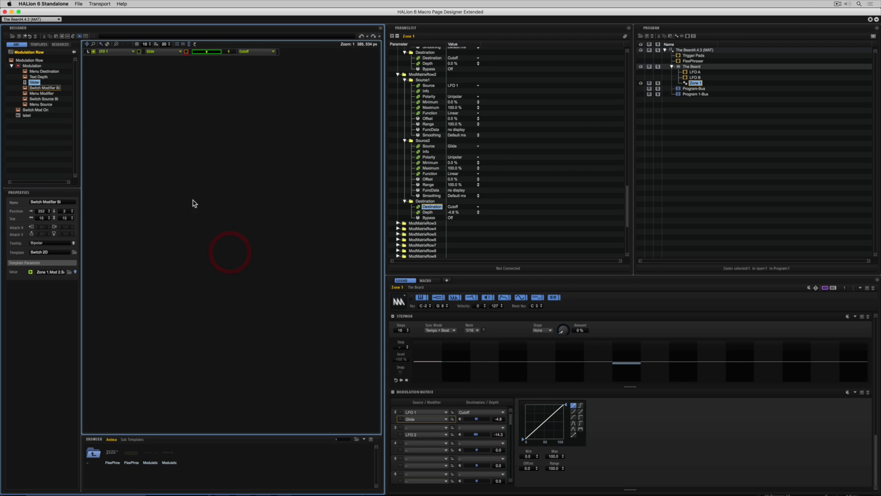
- Test the sliders page and set the row's modulation source to LFO 2
left_click(94, 37)
left_click(89, 61)
left_click(89, 66)
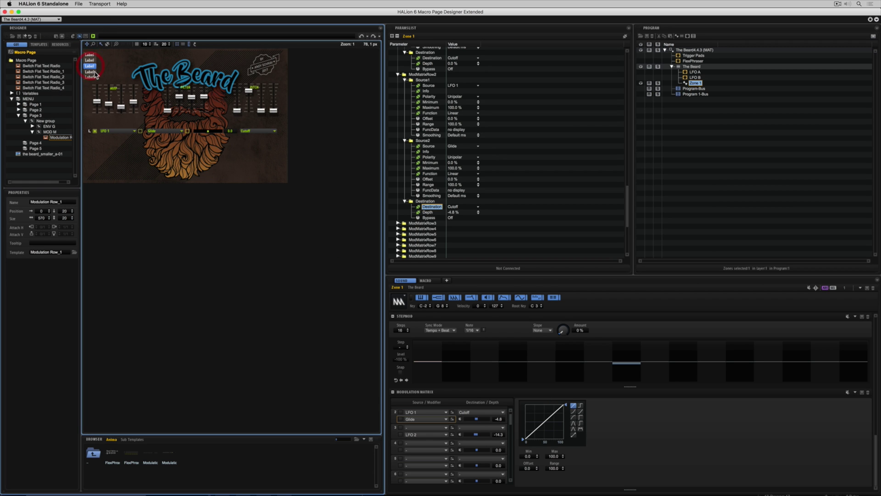
left_click(132, 134)
left_click(141, 136)
- Move the slider group down to Y 152, then preview the pages, ending on the fourth
left_click(93, 37)
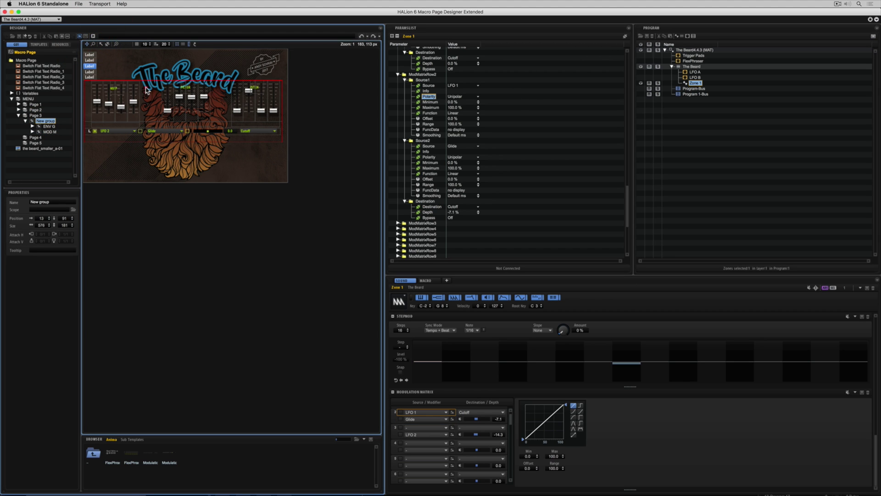
left_click_drag(146, 89, 148, 110)
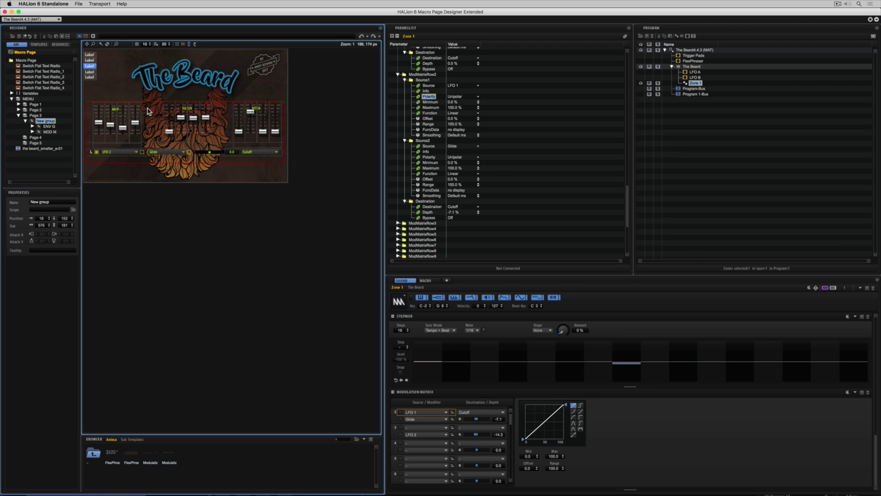
left_click(95, 60)
left_click(90, 55)
left_click(90, 61)
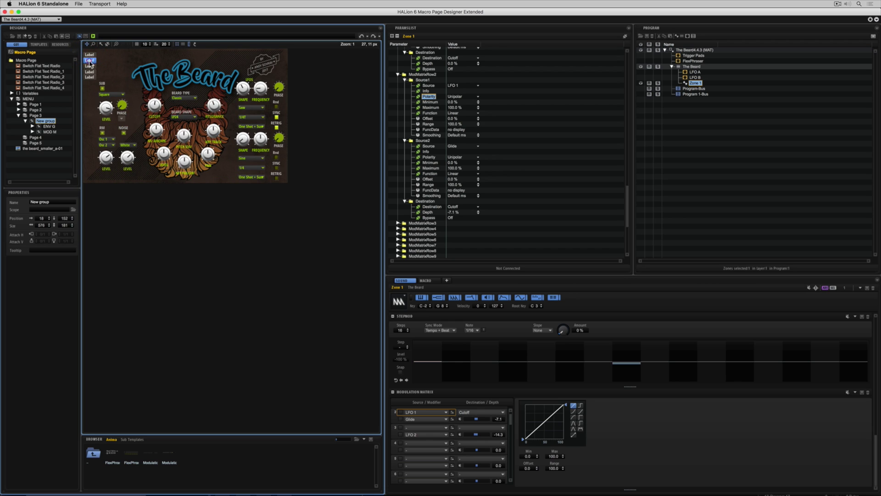
left_click(90, 66)
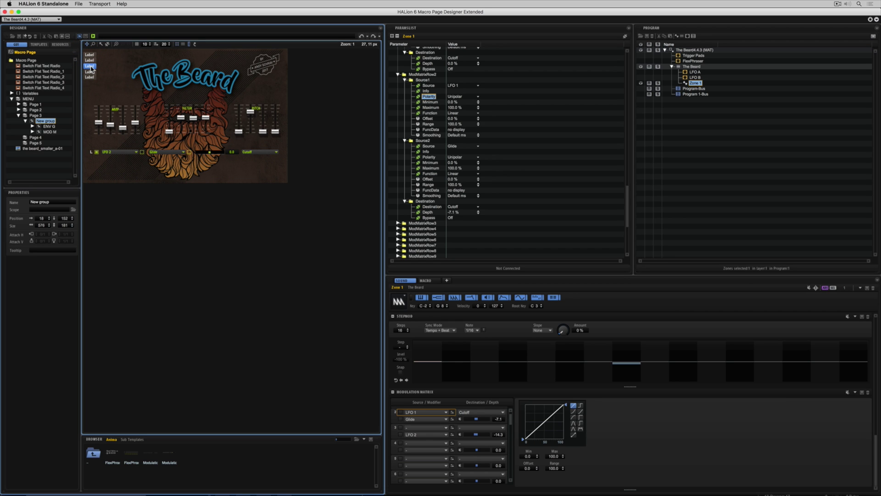
left_click(90, 72)
left_click(425, 280)
left_click(538, 349)
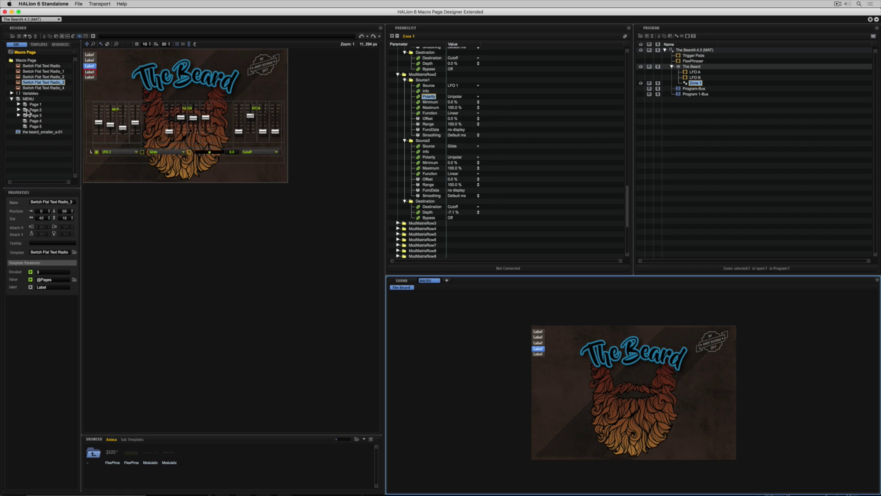
- Stretch Page 4 over the full 606×389 background, then show the Program-Bus parameters
left_click(35, 121)
right_click(34, 123)
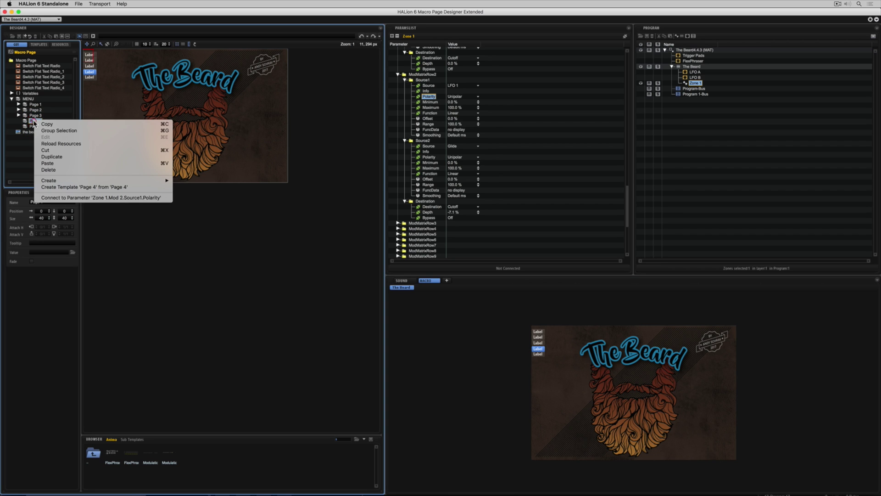
left_click(92, 103)
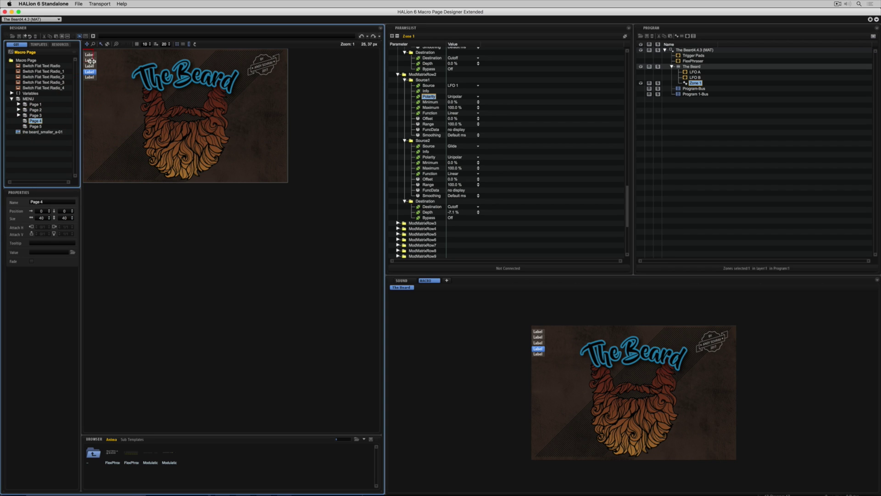
left_click_drag(92, 61, 100, 66)
left_click_drag(236, 152, 287, 182)
left_click(681, 90)
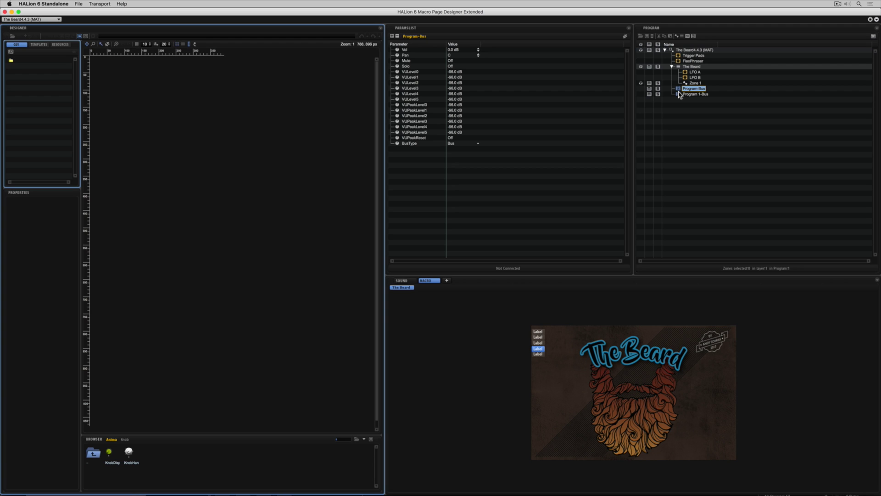
- Remove the extra Program 1-Bus and add a plain bus named The Beard-Bus to The Beard layer
left_click_drag(680, 95, 689, 85)
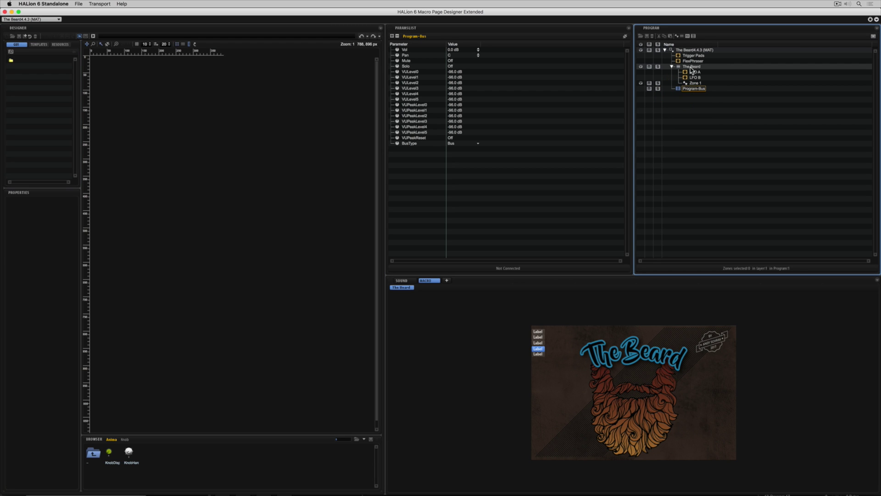
left_click(692, 67)
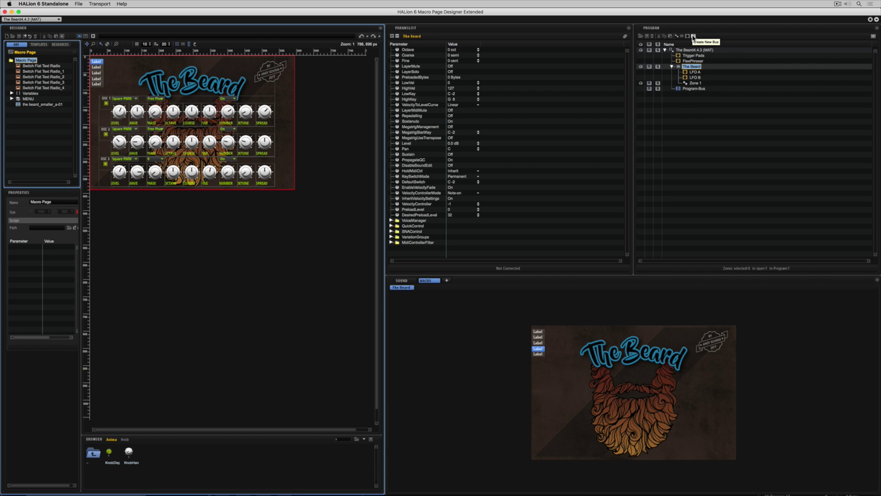
left_click(693, 37)
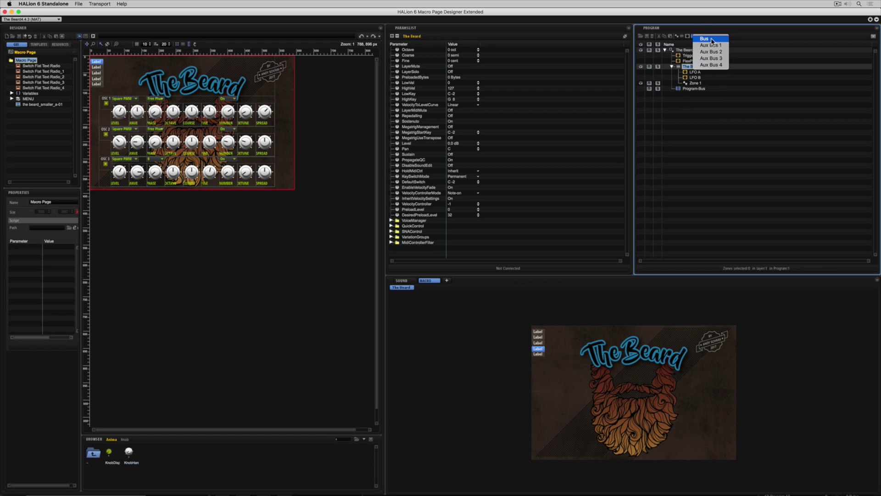
left_click(713, 41)
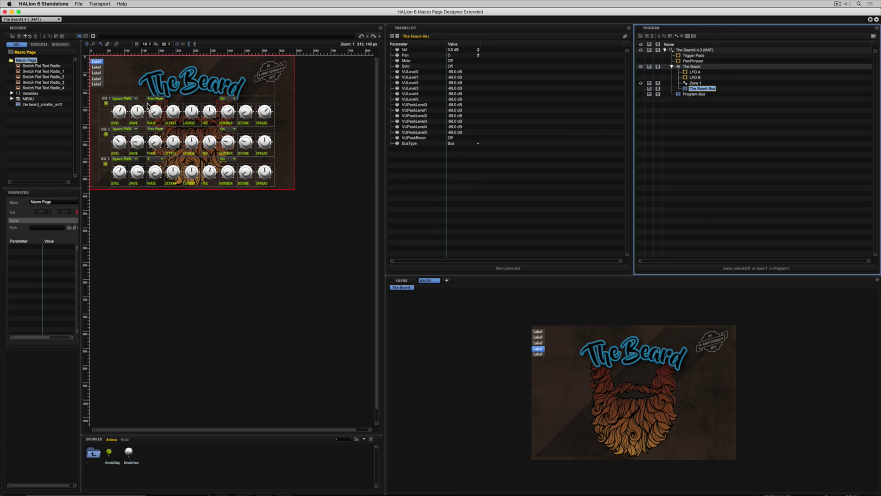
- Select Page 4 under MENU and insert a Reverb effect on The Beard-Bus
left_click(11, 99)
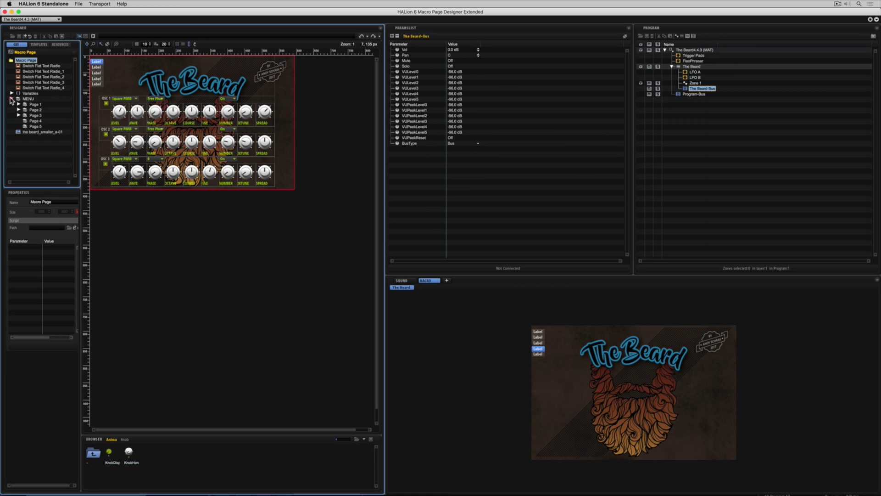
left_click(34, 121)
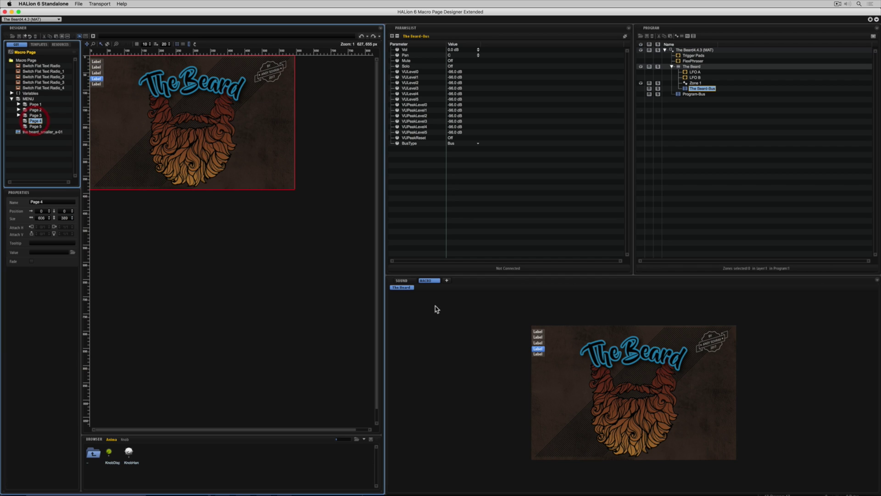
left_click(401, 280)
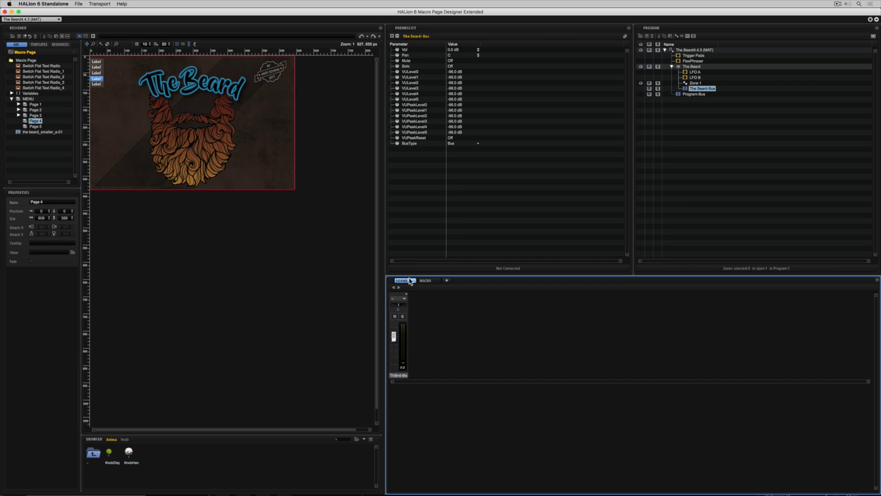
left_click(689, 37)
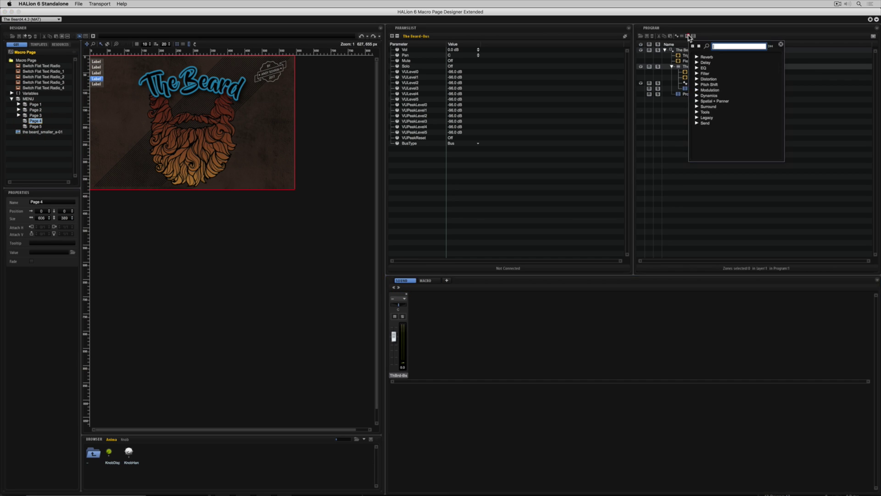
left_click(697, 57)
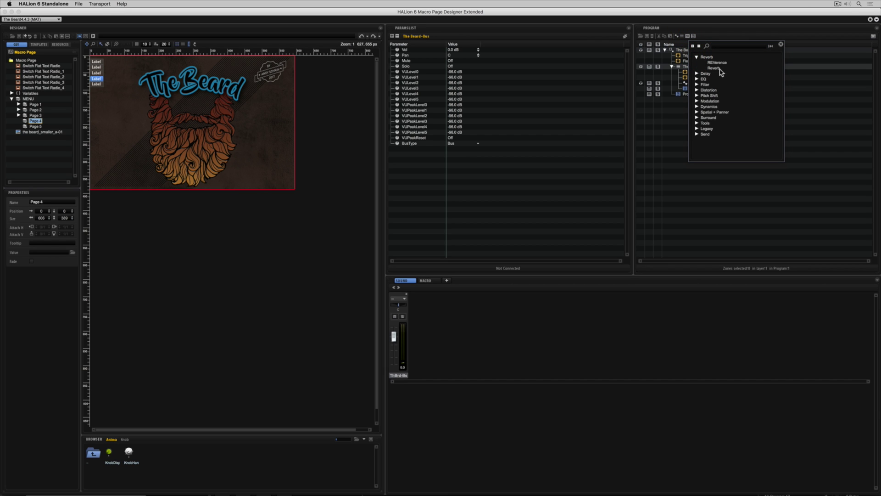
double_click(720, 69)
- Add the legacy H3 Chorus effect to The Beard-Bus after the Reverb
right_click(701, 88)
mouse_move(731, 116)
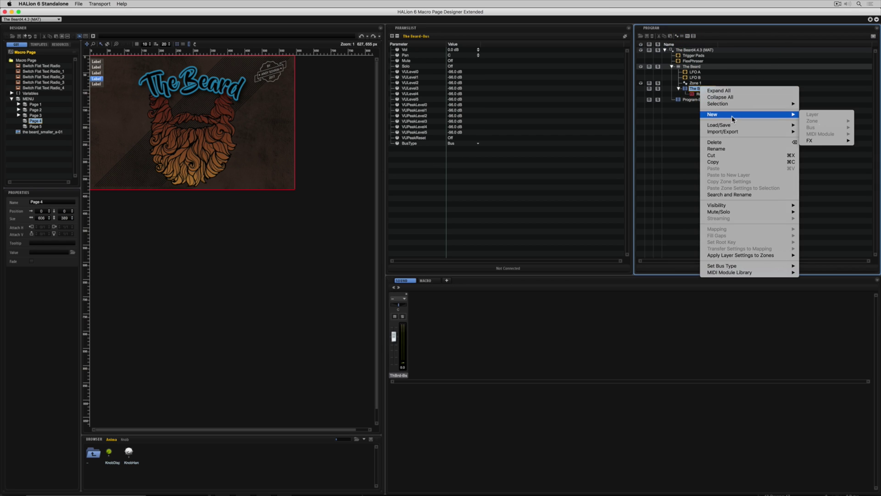
mouse_move(812, 141)
left_click(689, 226)
- Add the legacy H3 Distortion and H3 TalkBox effects to The Beard-Bus
right_click(703, 89)
mouse_move(780, 115)
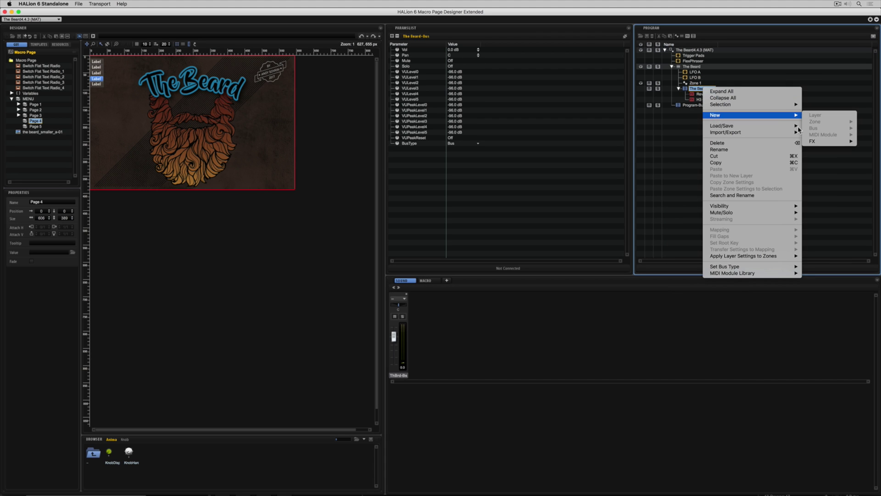
mouse_move(812, 141)
mouse_move(771, 213)
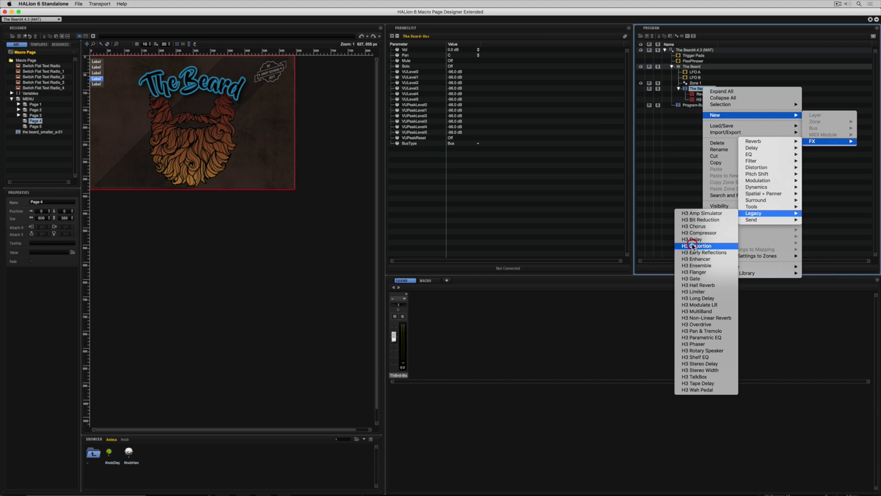
left_click(693, 246)
right_click(703, 87)
mouse_move(780, 114)
mouse_move(815, 140)
mouse_move(781, 153)
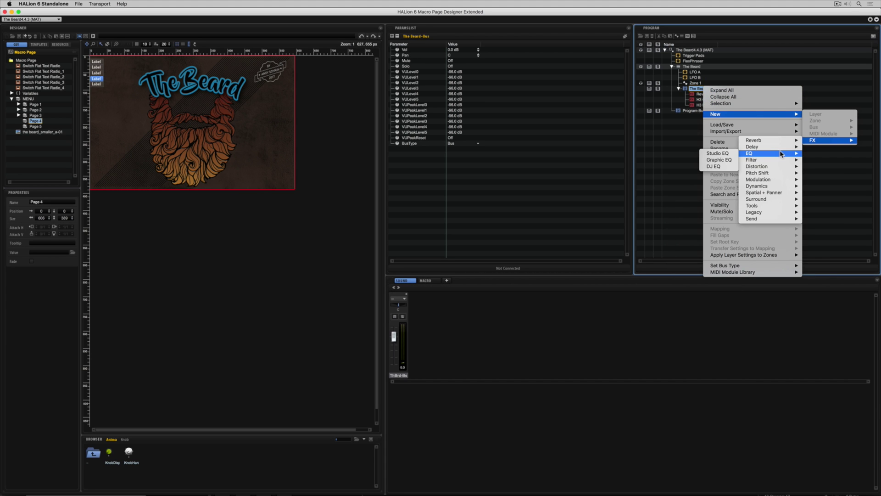
mouse_move(762, 212)
left_click(716, 215)
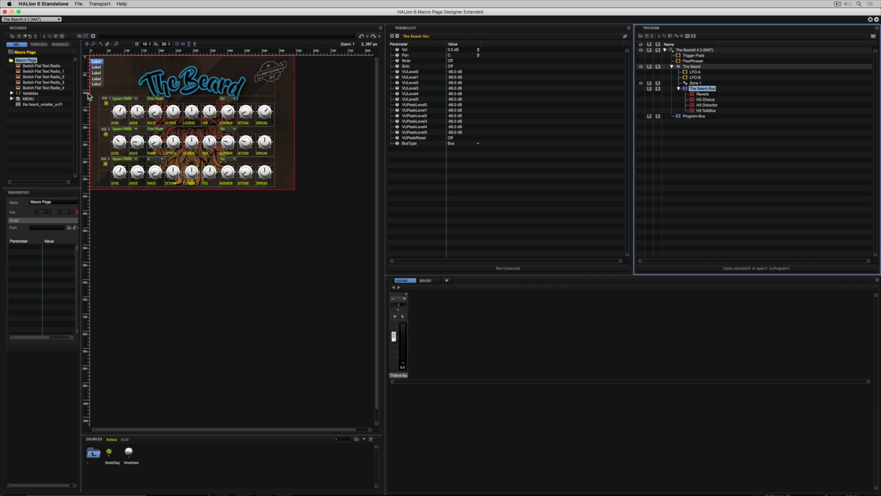
- Expand MENU and Page 3, open Page 4 on the canvas, and show the H3 Chorus parameters
left_click(12, 99)
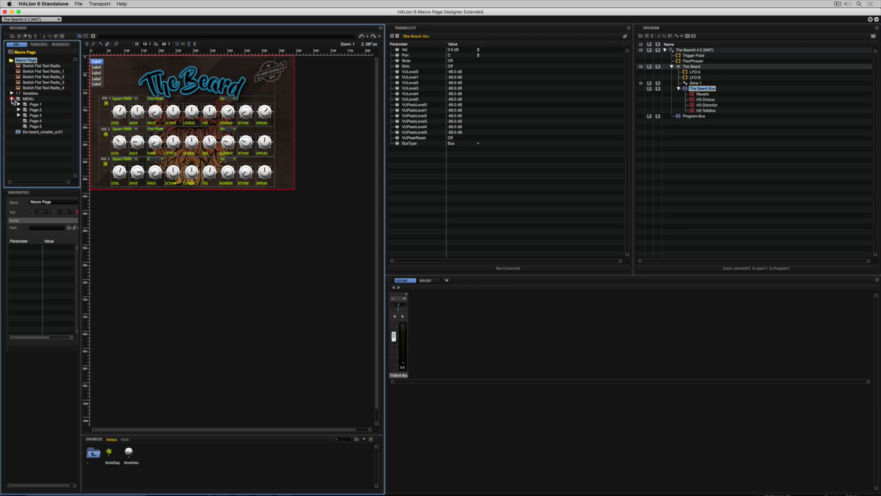
left_click(19, 115)
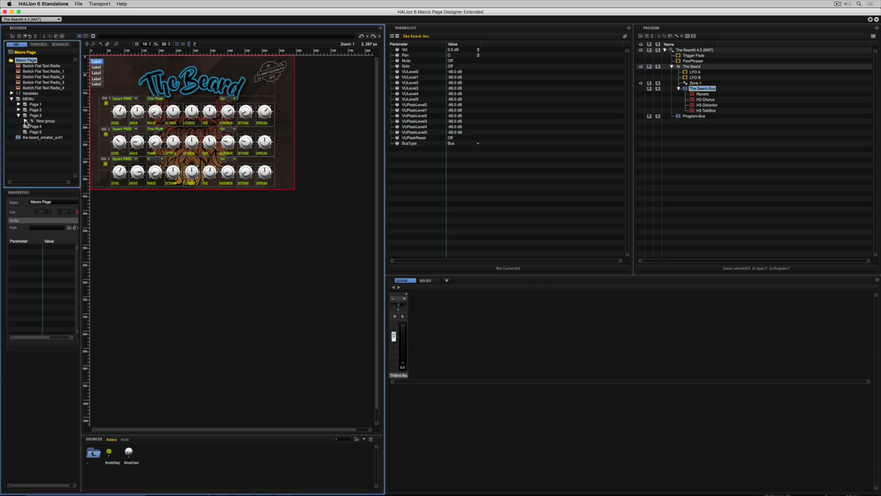
left_click(26, 127)
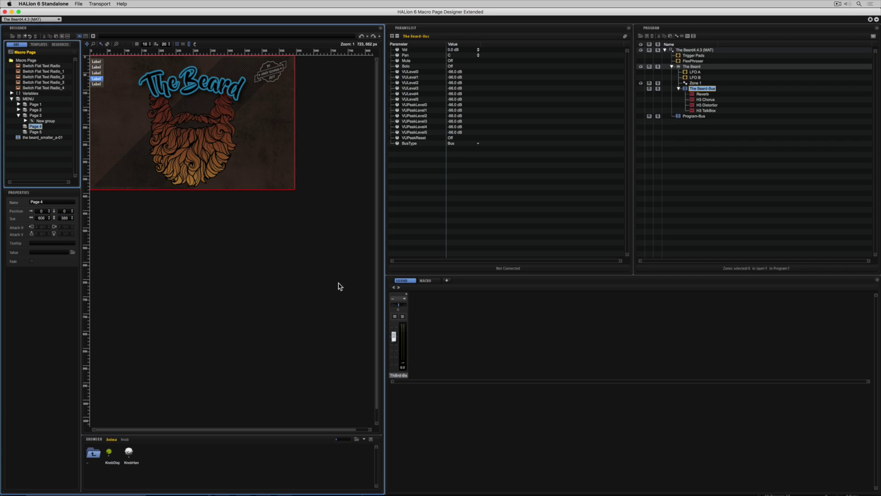
left_click(706, 99)
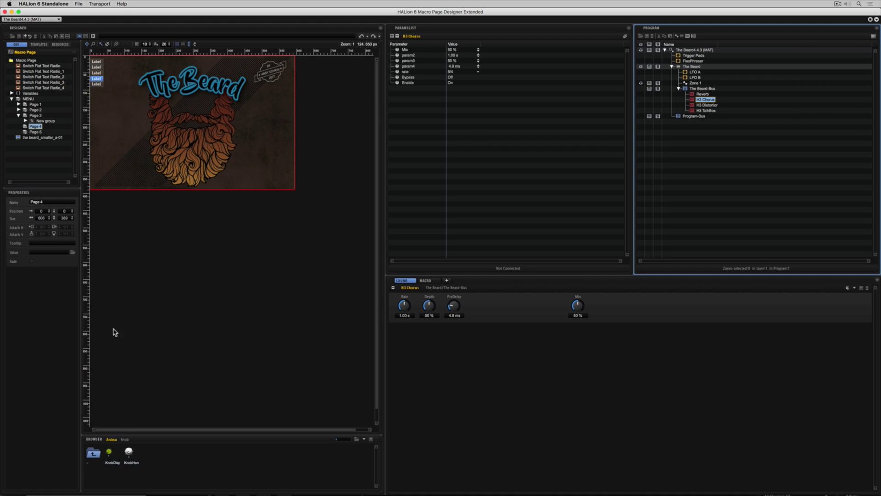
- Drop a large KnobHandle knob, green KnobDisplay knobs and a Switch OnOff switch onto Page 4
left_click_drag(130, 452, 116, 90)
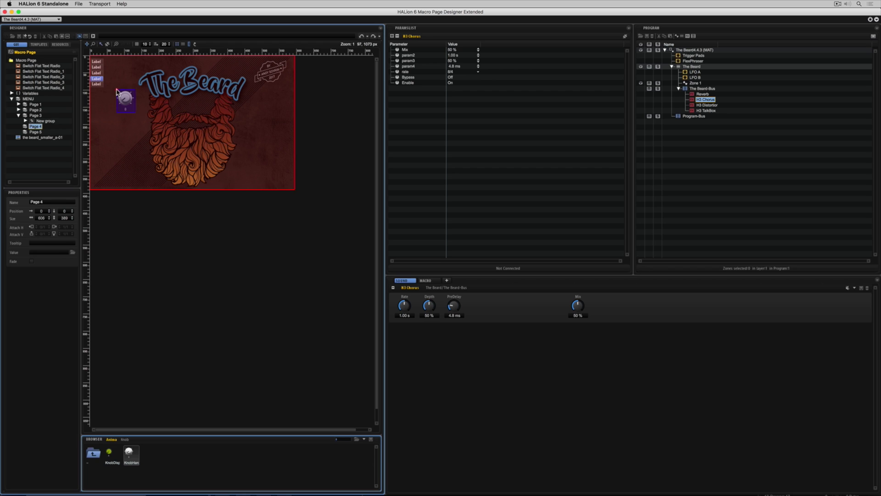
left_click_drag(109, 452, 171, 103)
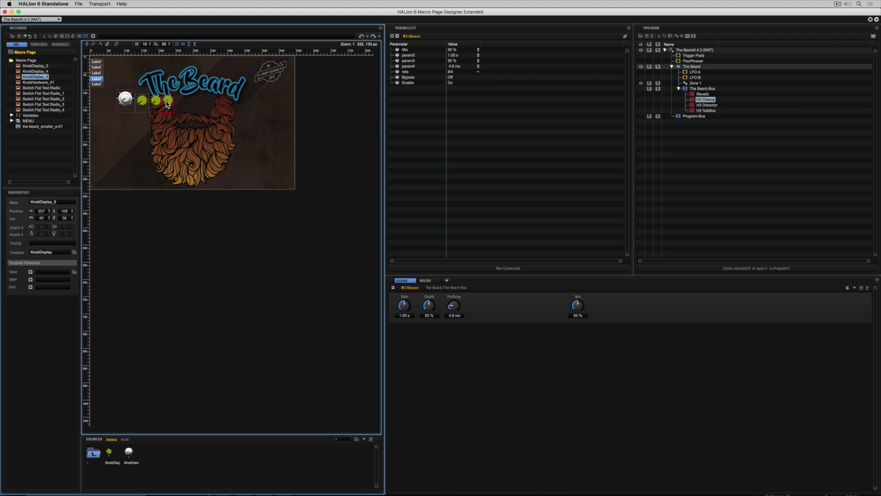
left_click(94, 453)
double_click(168, 453)
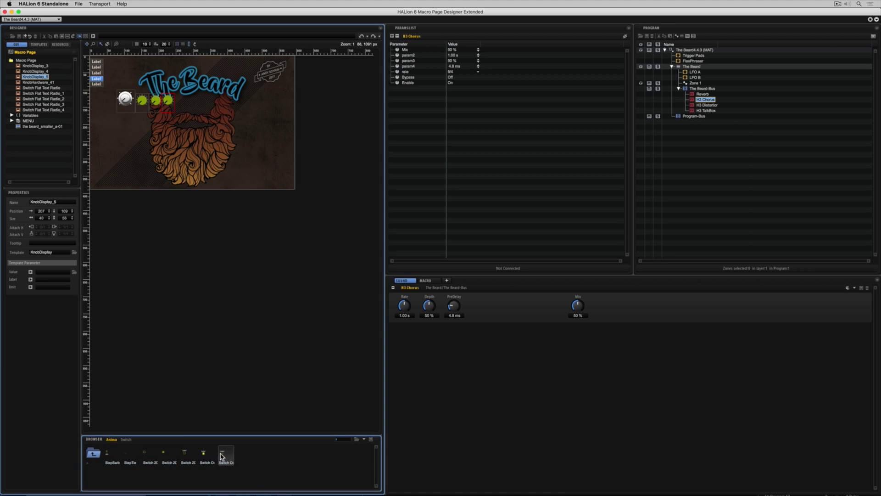
left_click_drag(225, 455, 104, 106)
- Label the switch CHORUS and the large knob LEVEL
double_click(44, 280)
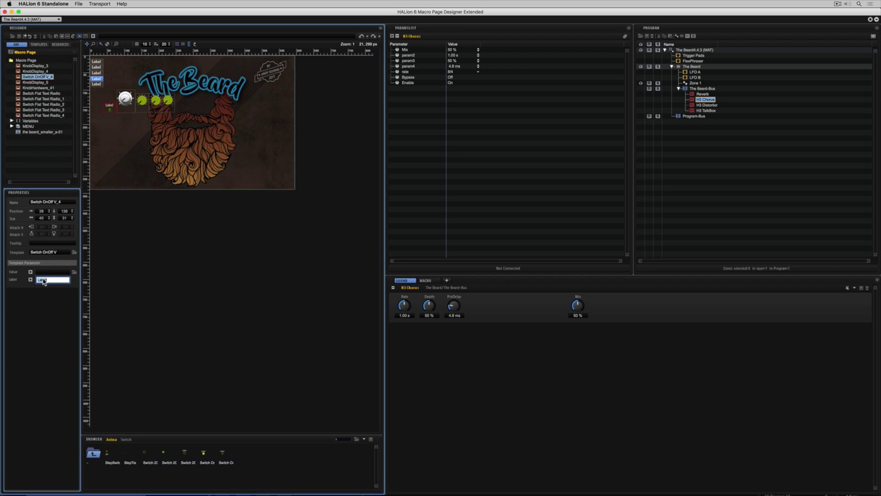
key("Return")
left_click(125, 97)
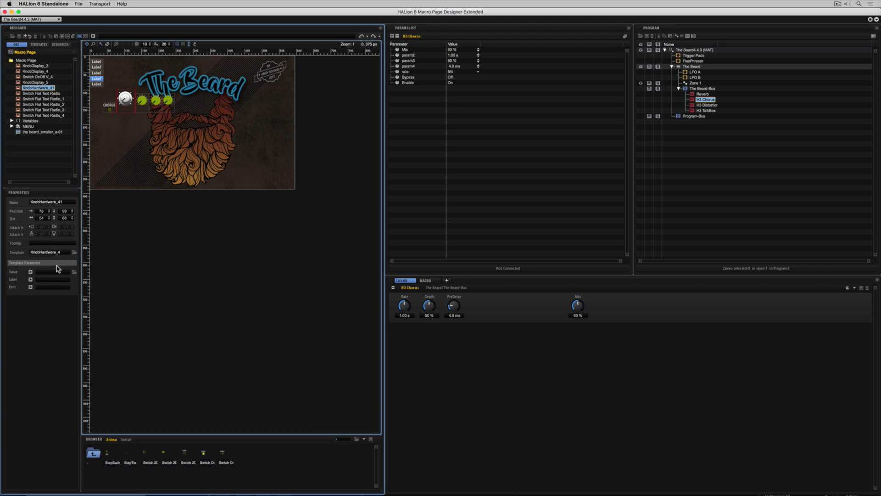
double_click(48, 280)
type("LEVEL")
key("Return")
- Label the three small green knobs RATE, DEPTH and PRE
left_click(141, 100)
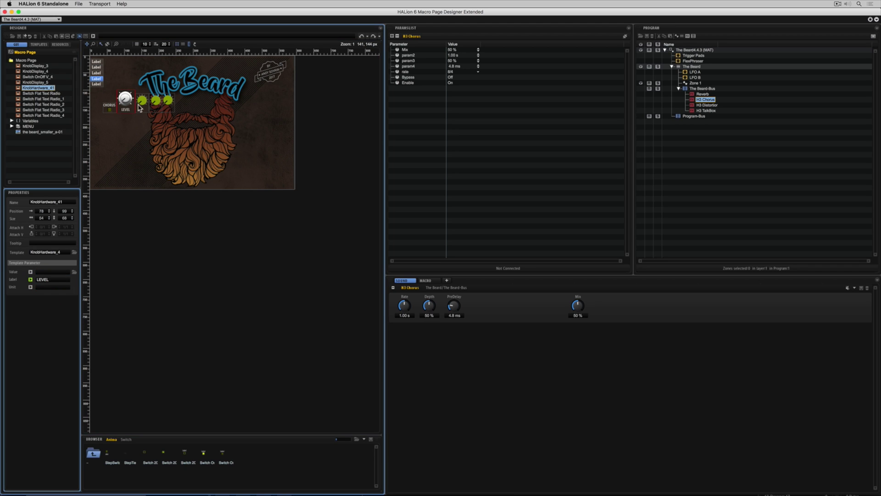
double_click(47, 280)
type("RATE")
key("Return")
left_click(156, 101)
double_click(46, 280)
type("DEPTH")
key("Return")
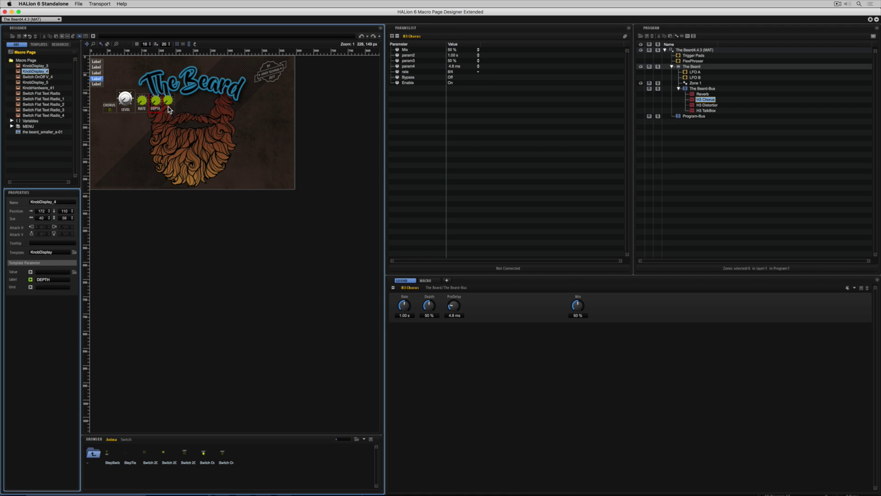
left_click(168, 100)
double_click(46, 280)
type("PRE")
key("Return")
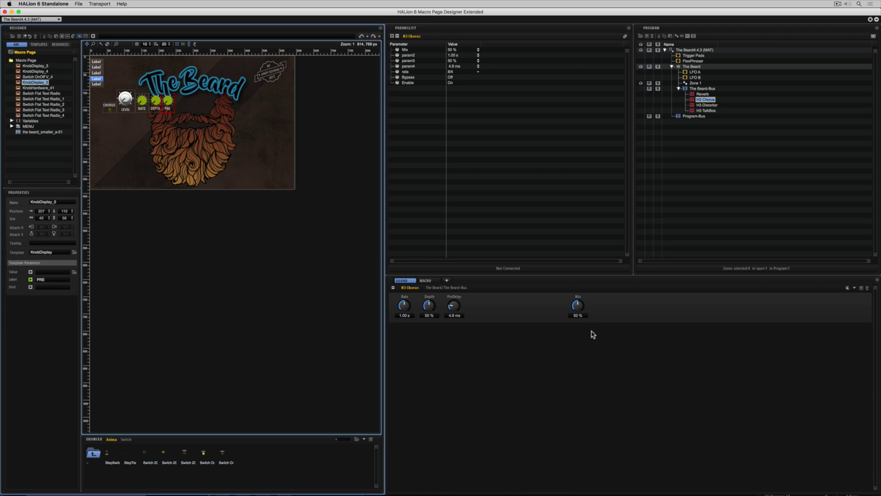
- Connect the LEVEL knob to H3 Chorus.Mix via Connect to Macro Page
right_click(578, 307)
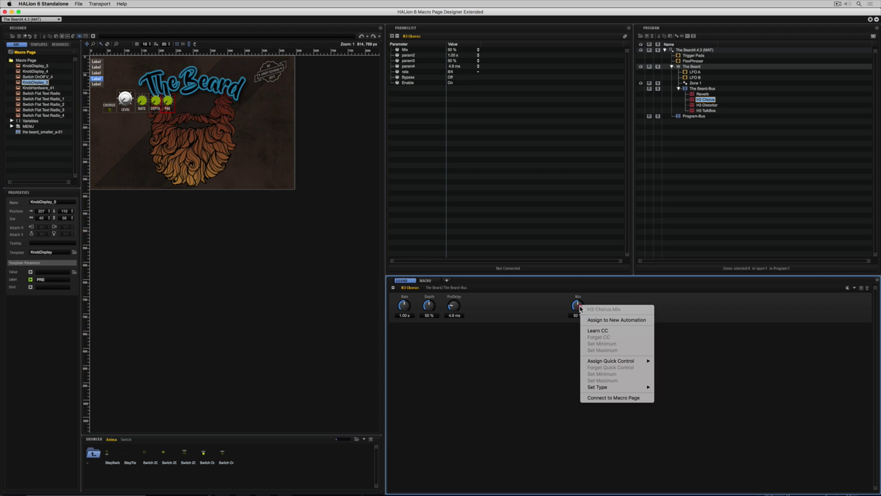
left_click(637, 398)
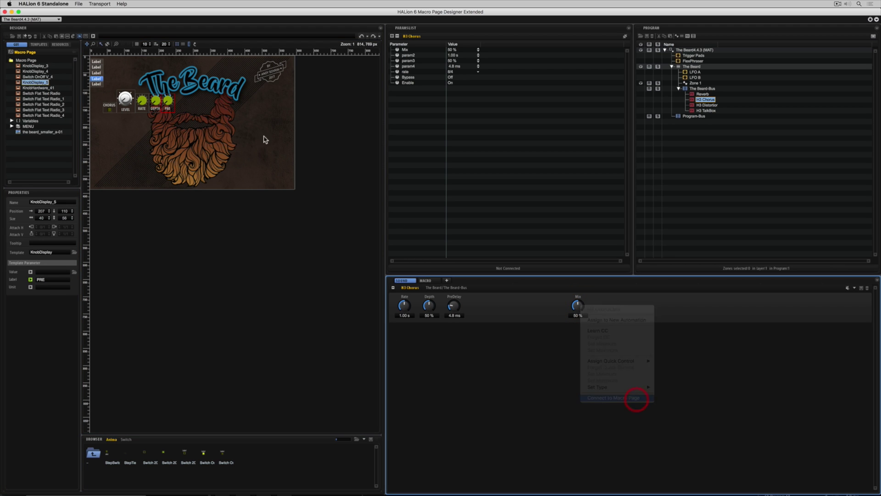
right_click(126, 98)
left_click(239, 171)
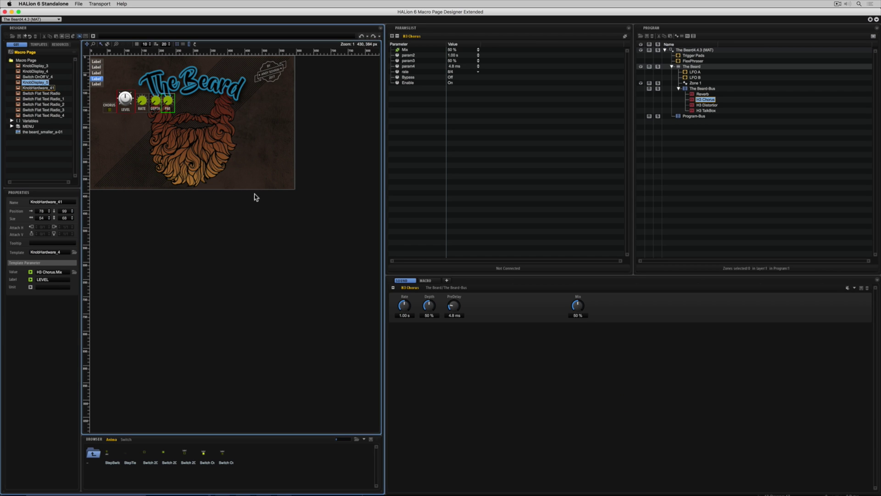
- Connect the RATE knob to the chorus rate (H3 Chorus.param2) and the CHORUS switch to Bypass
right_click(404, 305)
left_click(442, 395)
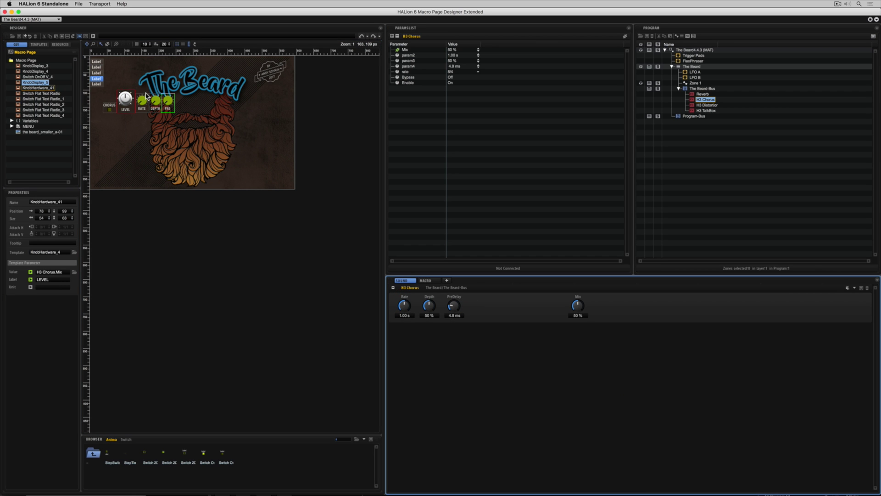
right_click(146, 101)
left_click(198, 174)
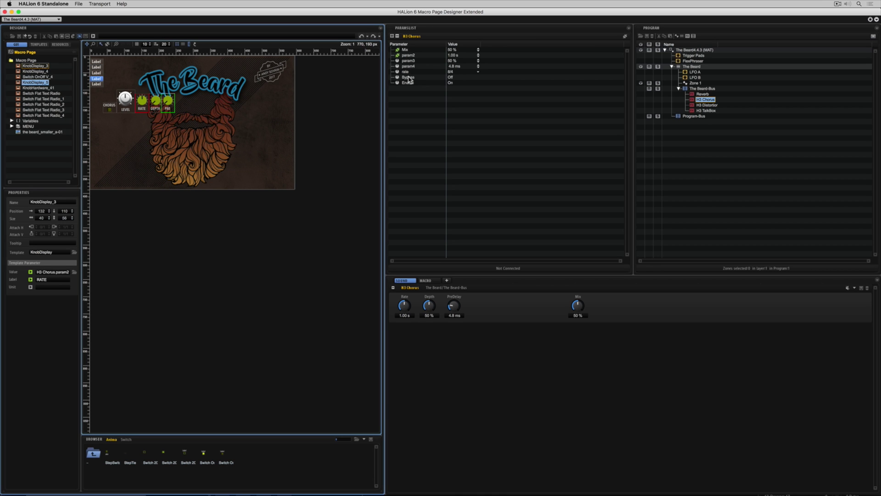
left_click_drag(409, 79, 113, 111)
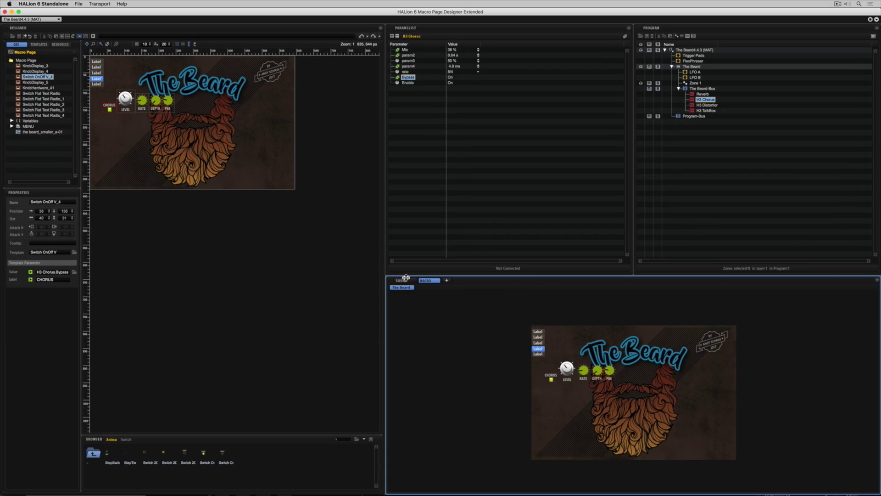
- Bypass the H3 Distortion and H3 TalkBox effects on The Beard-Bus
left_click(402, 280)
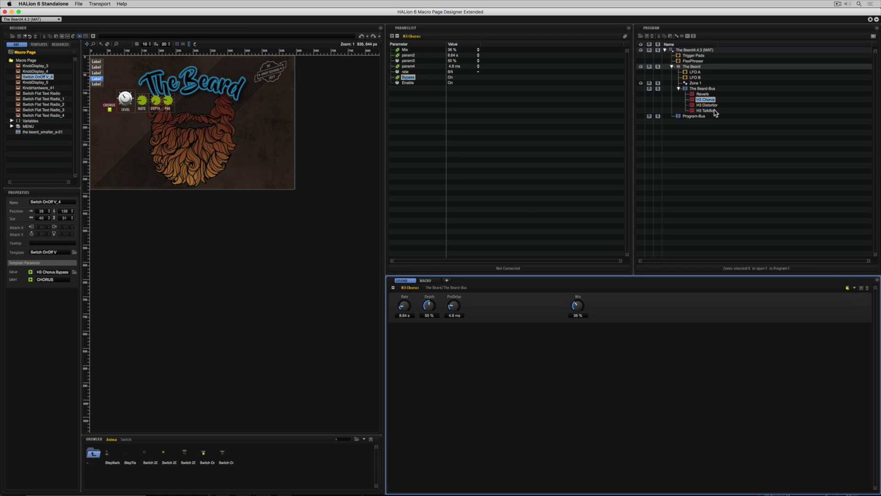
left_click(698, 105)
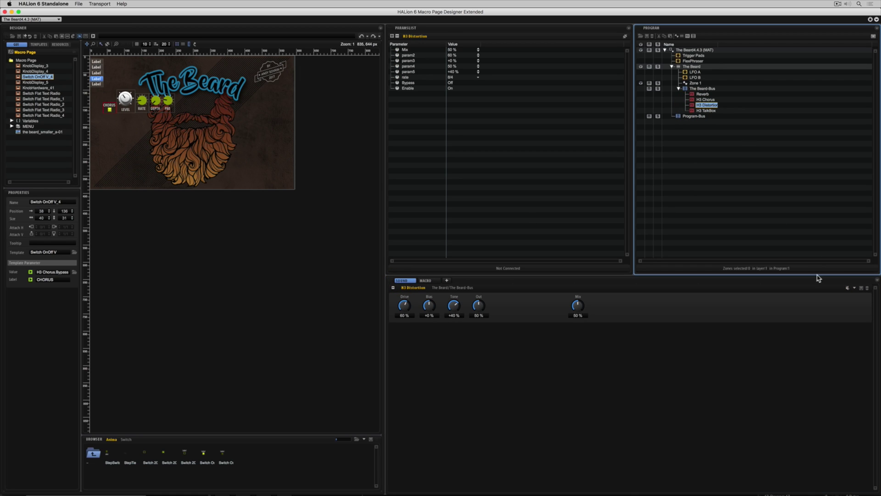
left_click(848, 289)
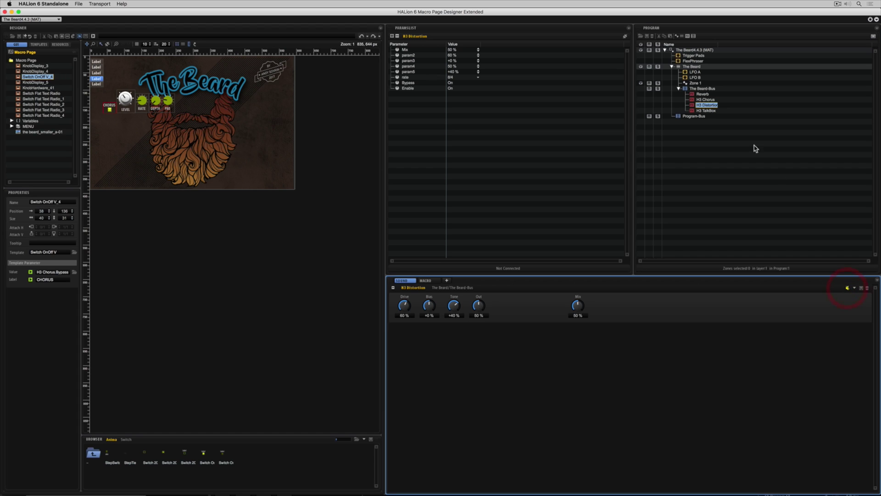
left_click(694, 110)
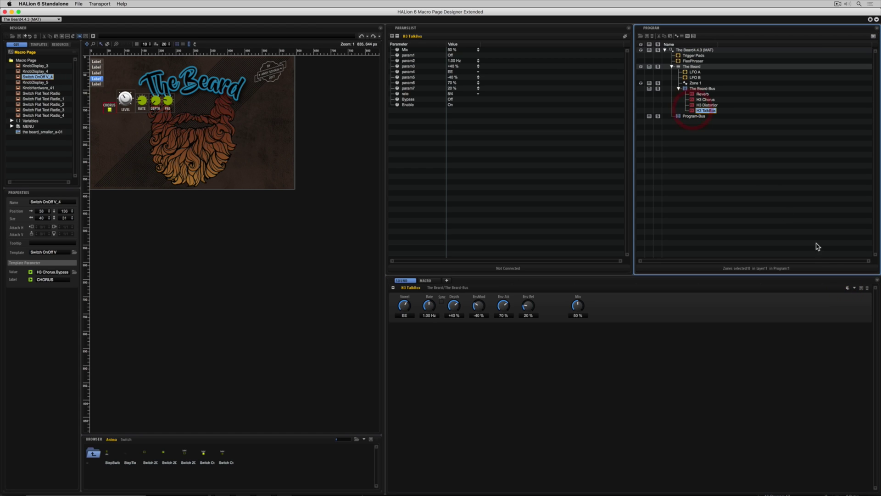
left_click(848, 289)
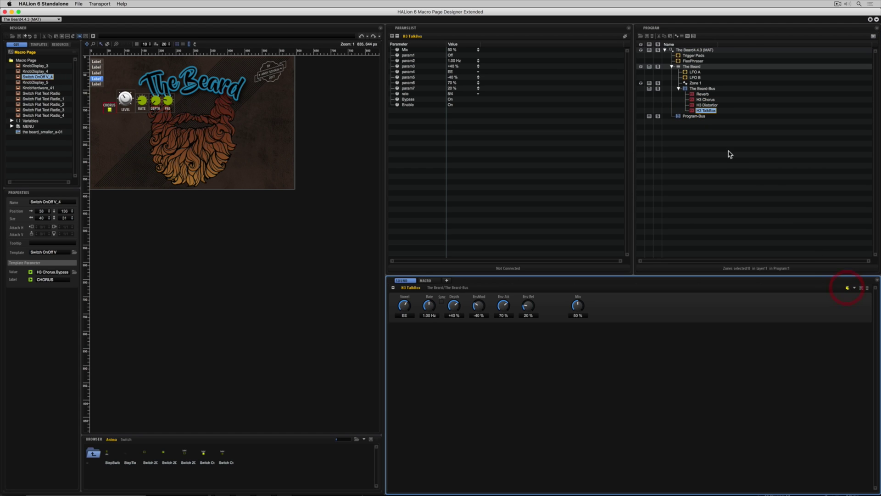
- Preview The Beard macro page and test the chorus Rate and Pre knobs
left_click(693, 101)
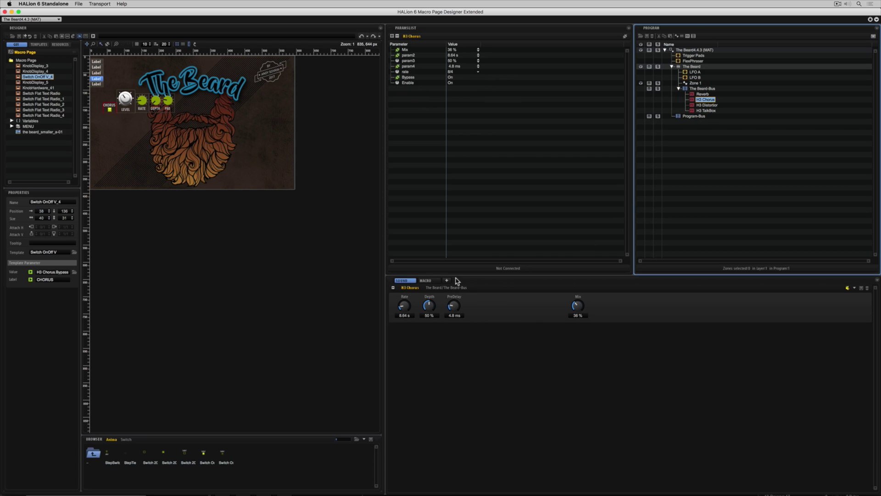
left_click(426, 280)
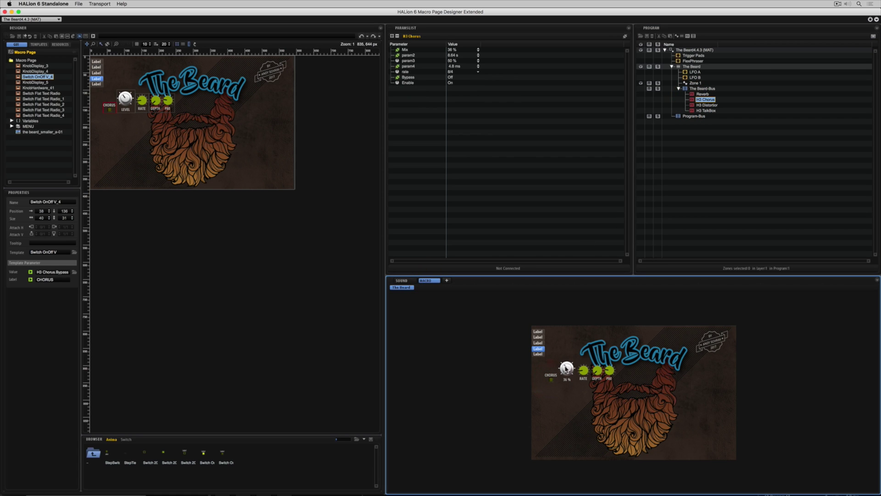
left_click_drag(583, 371, 590, 357)
left_click_drag(609, 371, 611, 364)
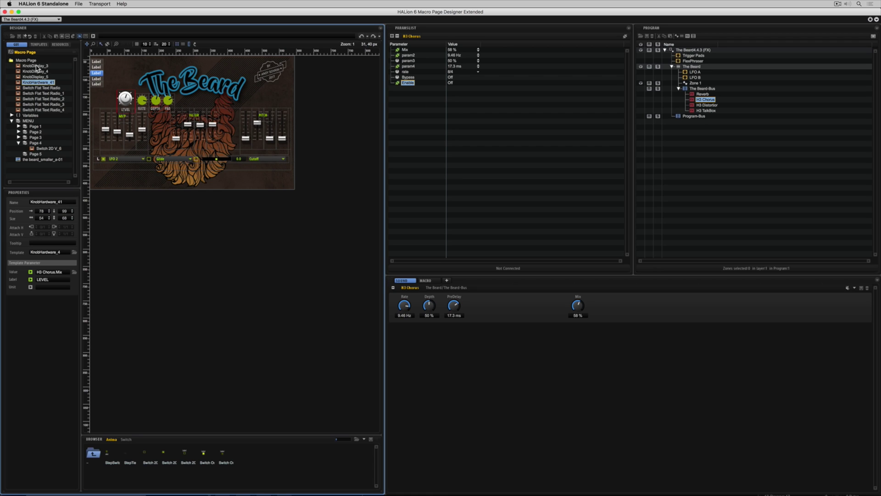
- Move the four chorus knobs into Page 4 and flip through the macro pages to check them
left_click(36, 67, "shift")
left_click_drag(37, 67, 54, 143)
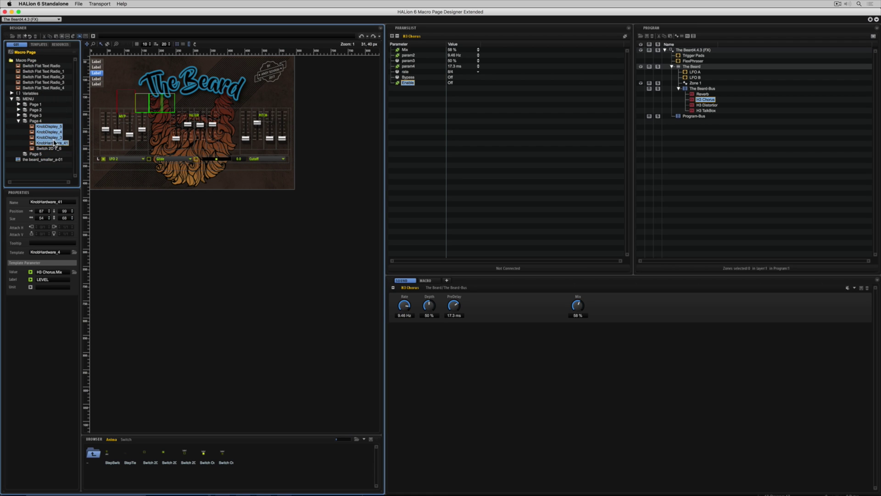
left_click(97, 79)
left_click(96, 72)
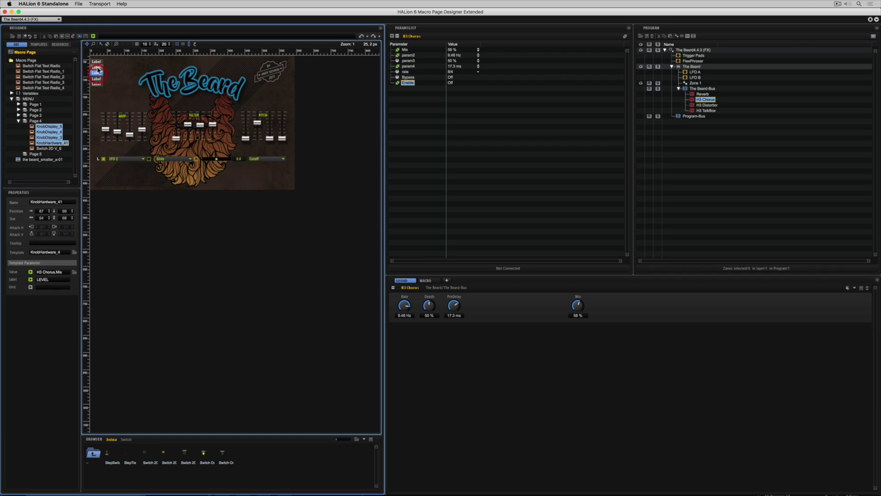
left_click(96, 61)
left_click(96, 67)
left_click(96, 73)
left_click(97, 79)
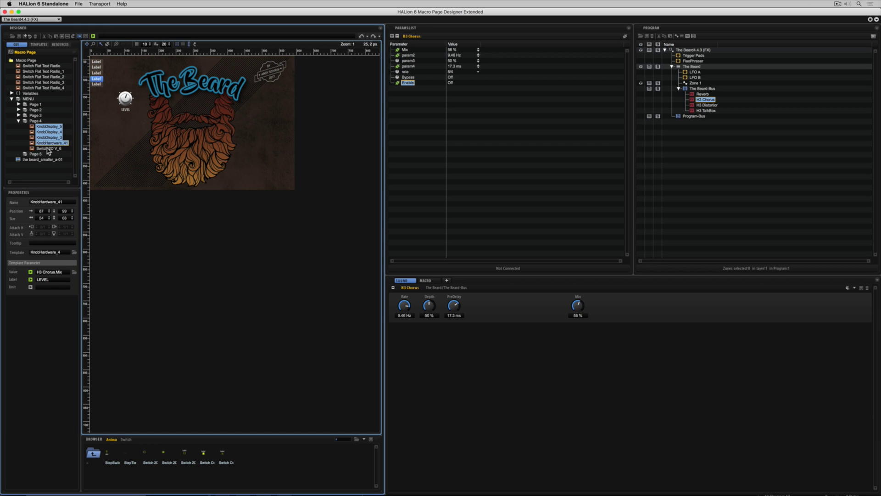
- Group the four chorus knobs and name the group CHORUS
right_click(45, 128)
left_click(53, 130)
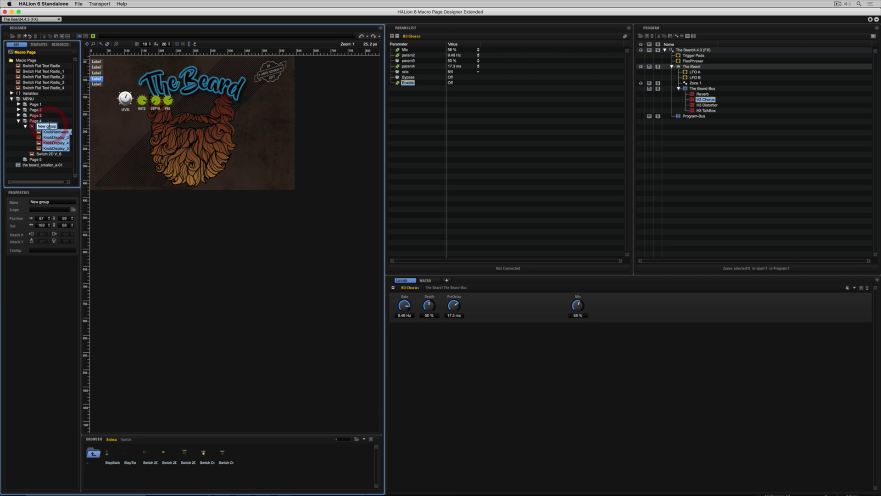
type("CHORUS")
key("Return")
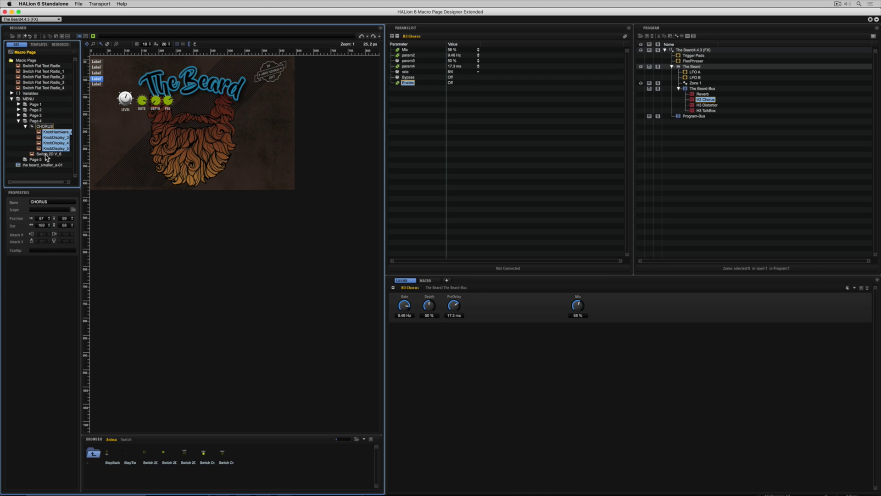
left_click(44, 127)
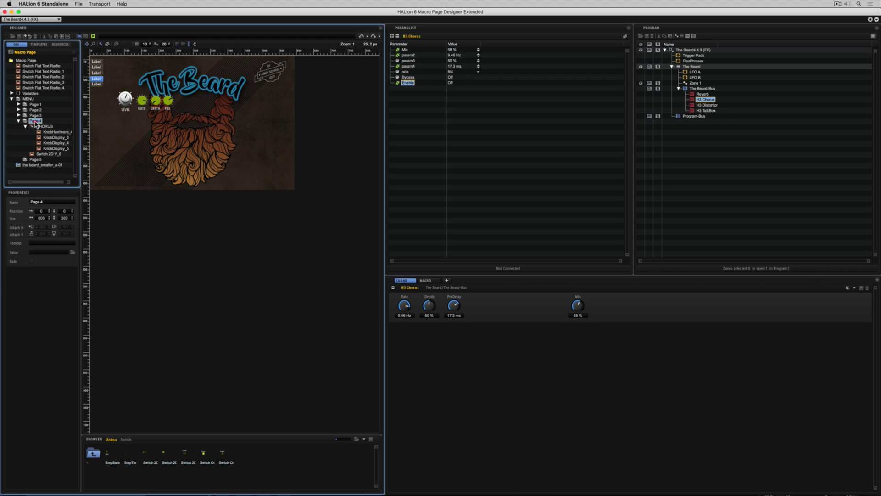
- Add a Disable container to Page 4 holding CHORUS, dimming it at chorus Enable state 0
right_click(34, 121)
mouse_move(138, 181)
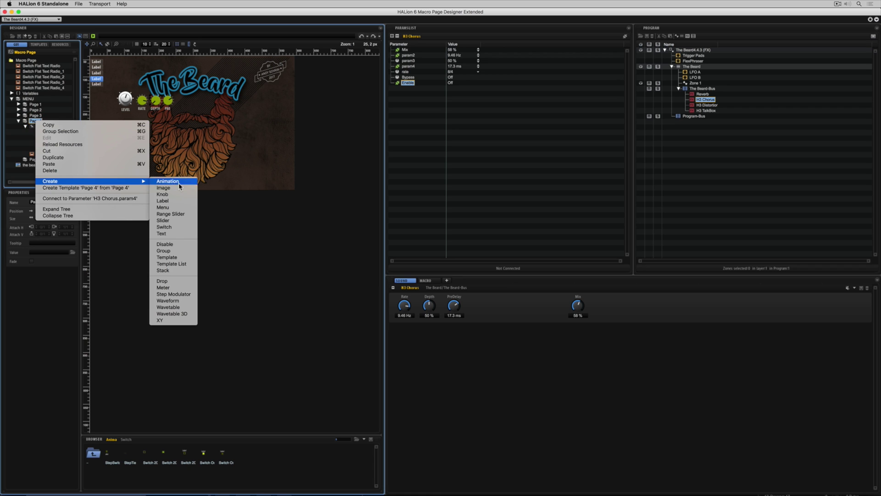
left_click(177, 244)
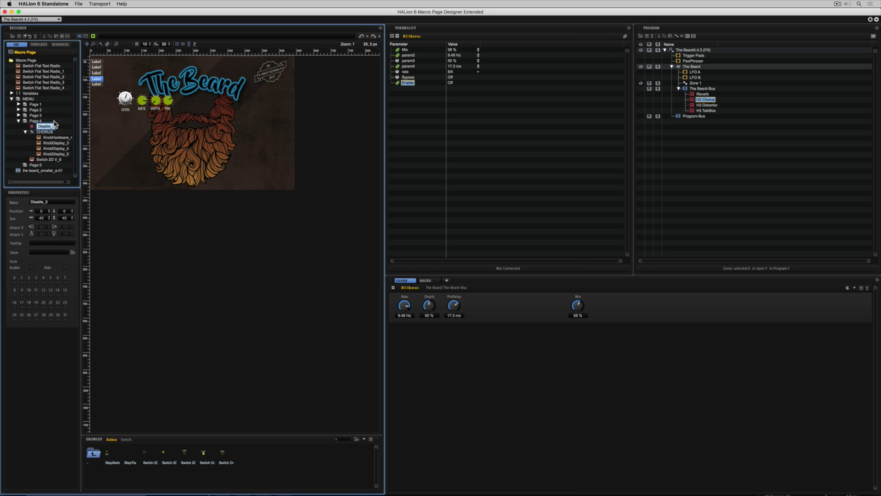
left_click_drag(35, 134, 42, 127)
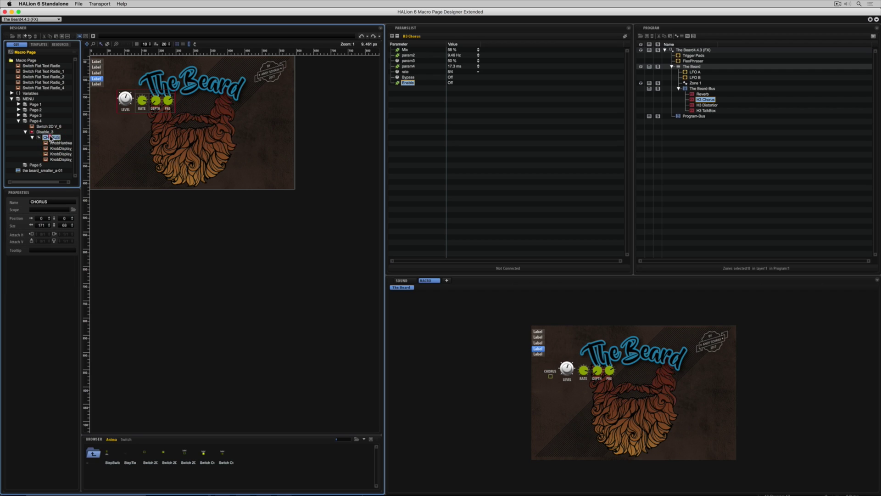
left_click(26, 132)
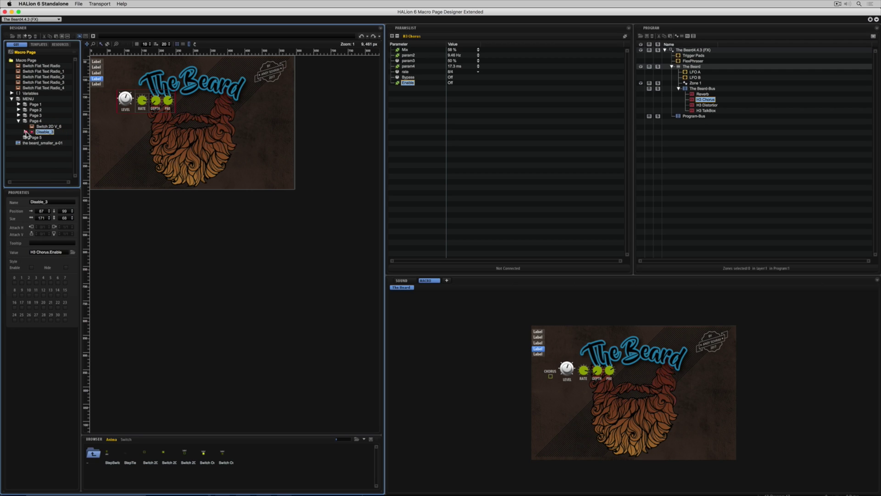
left_click(14, 283)
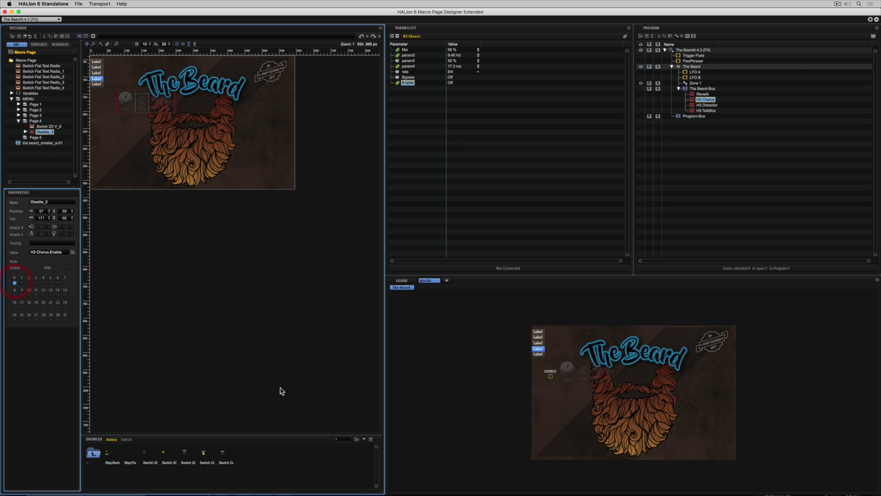
- Toggle the CHORUS and TALK switches to confirm their knobs grey out
left_click(551, 377)
left_click(551, 377)
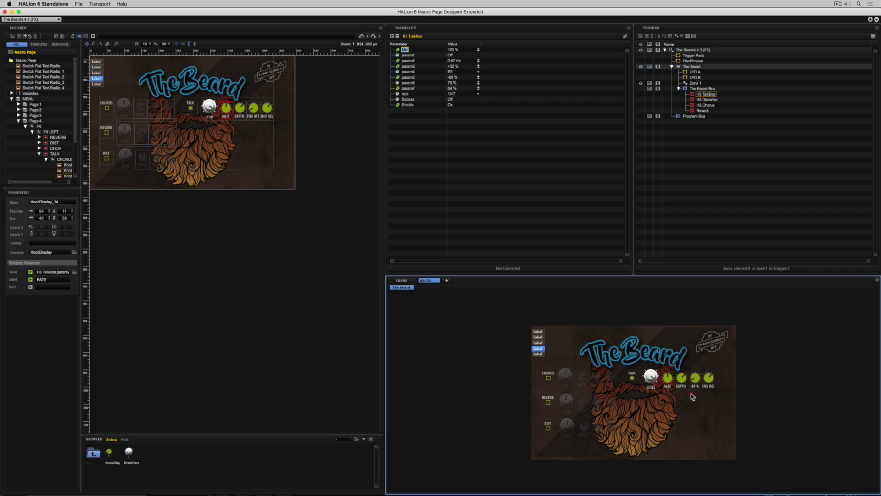
left_click(632, 379)
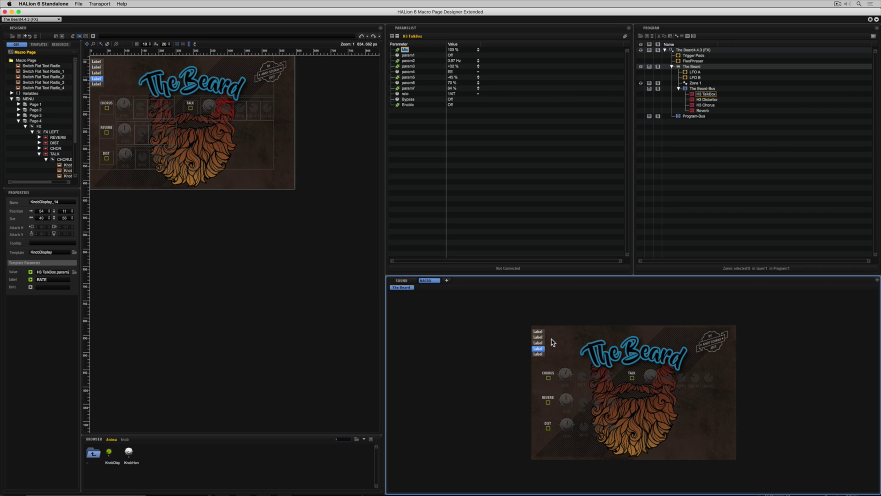
left_click(536, 331)
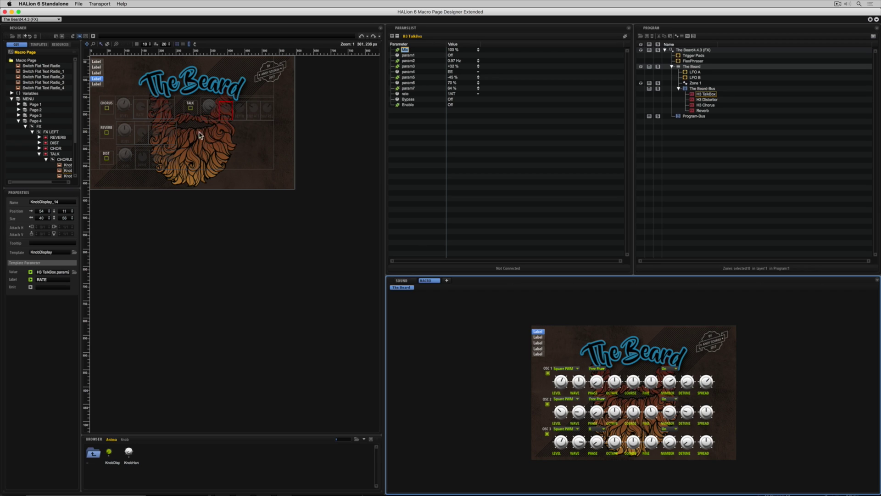
- Place a KnobHardware knob directly under Macro Page so it appears on every page
left_click(26, 60)
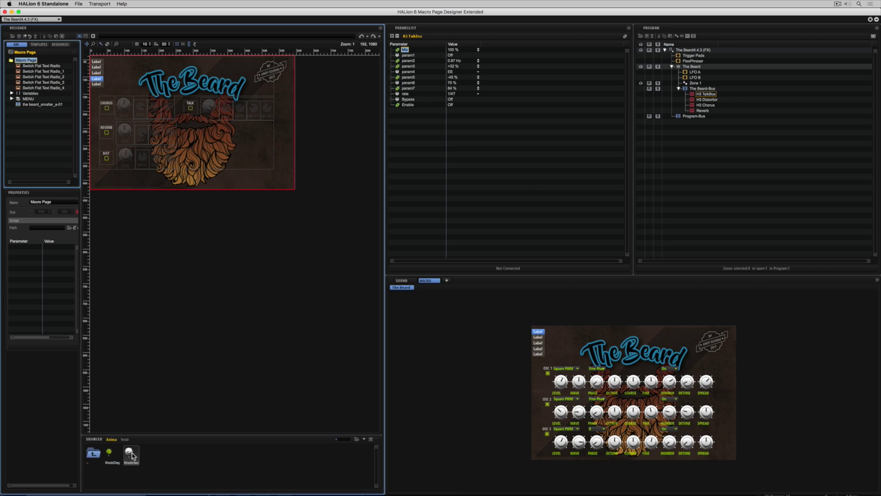
left_click_drag(129, 452, 106, 60)
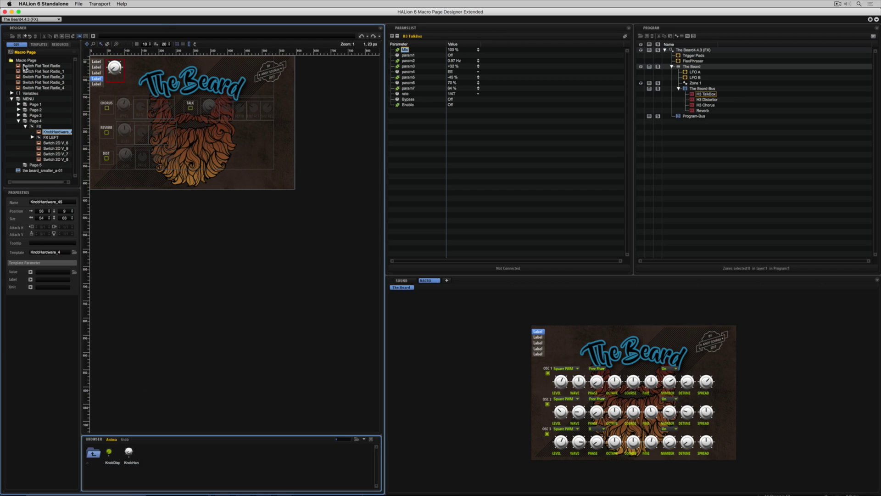
left_click_drag(60, 133, 25, 64)
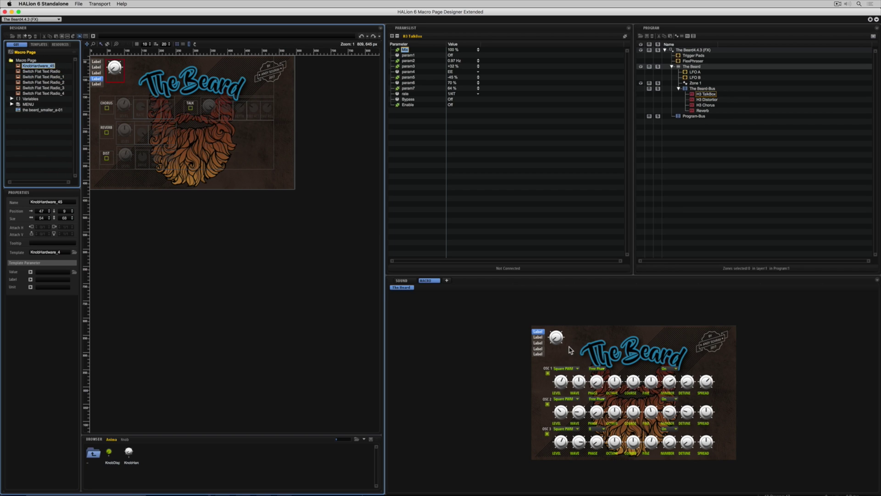
left_click(537, 343)
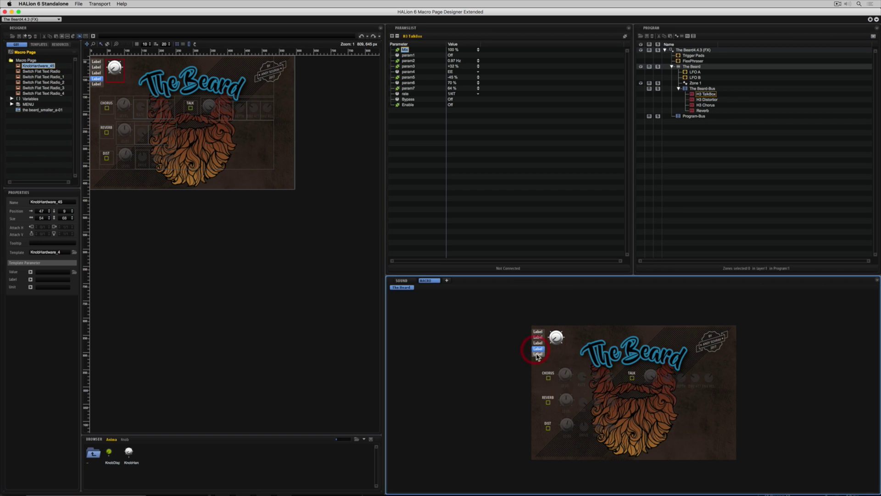
left_click(538, 331)
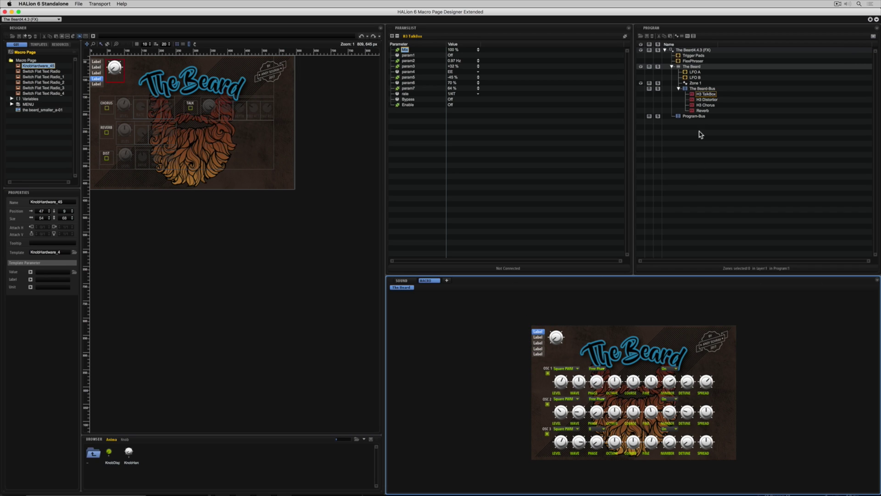
- Link the knob to The Beard-Bus Vol, now at -4.0 dB, and nudge it into position
left_click(698, 89)
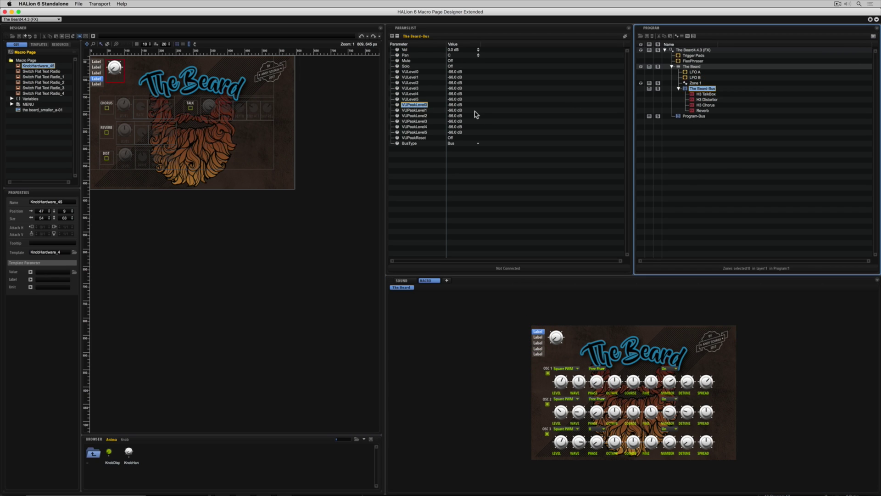
left_click_drag(456, 50, 113, 69)
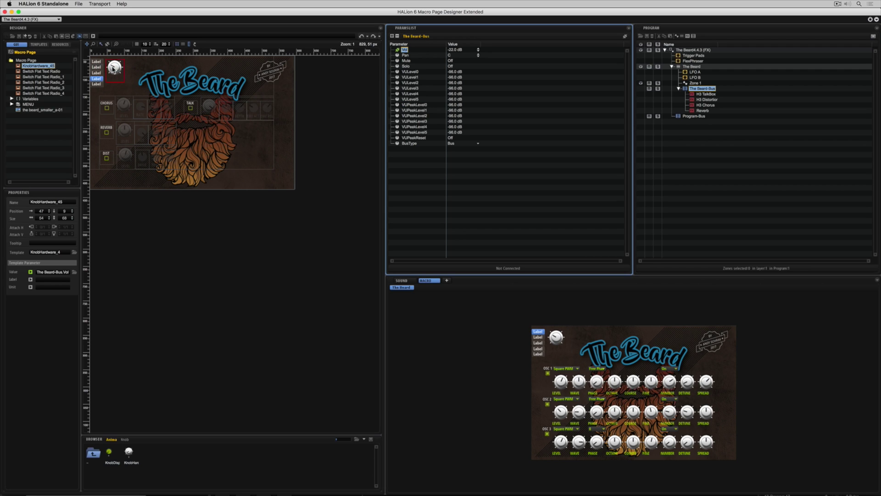
left_click_drag(112, 69, 110, 69)
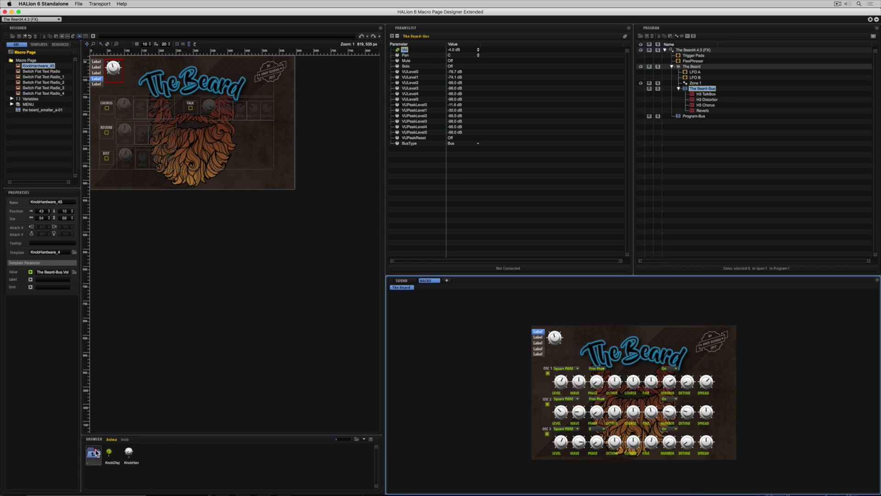
left_click(94, 453)
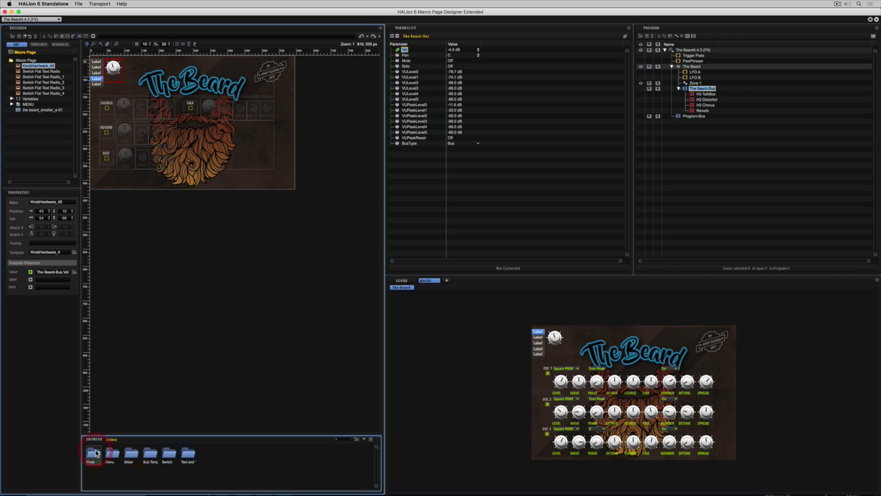
- Switch to the Basic Controls library and open its Special controls folder
left_click(365, 440)
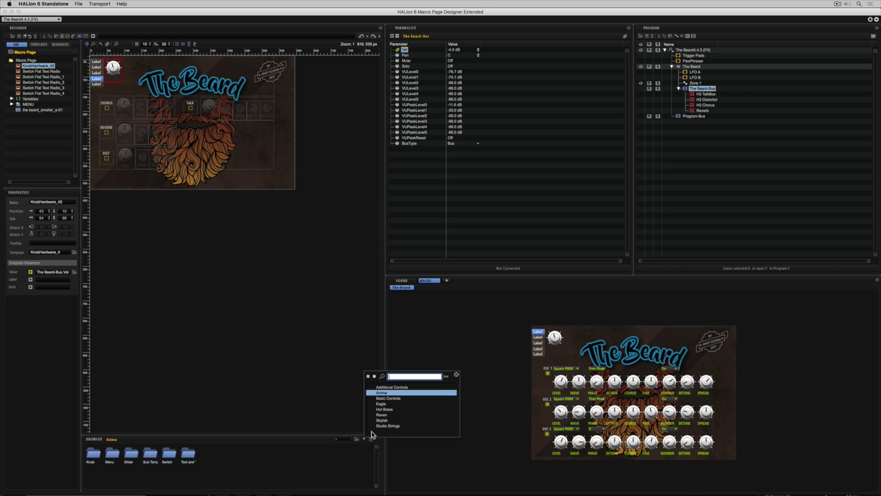
left_click(388, 398)
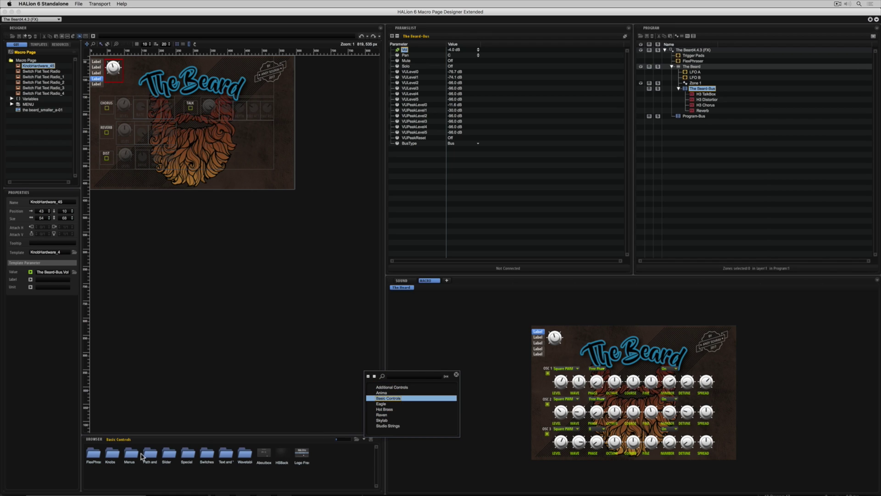
left_click(187, 456)
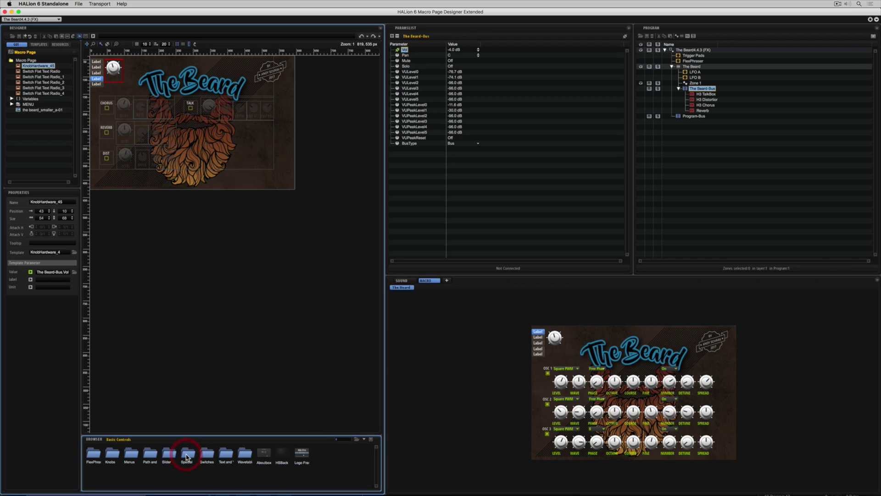
double_click(187, 455)
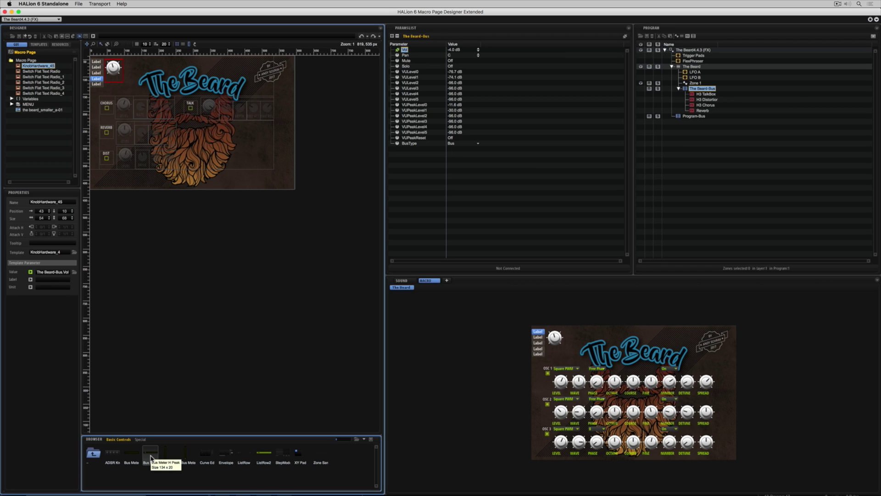
- Place a Bus Meter H Peak beside the knob and link its PeakValue to The Beard bus Vol
left_click_drag(150, 458, 125, 62)
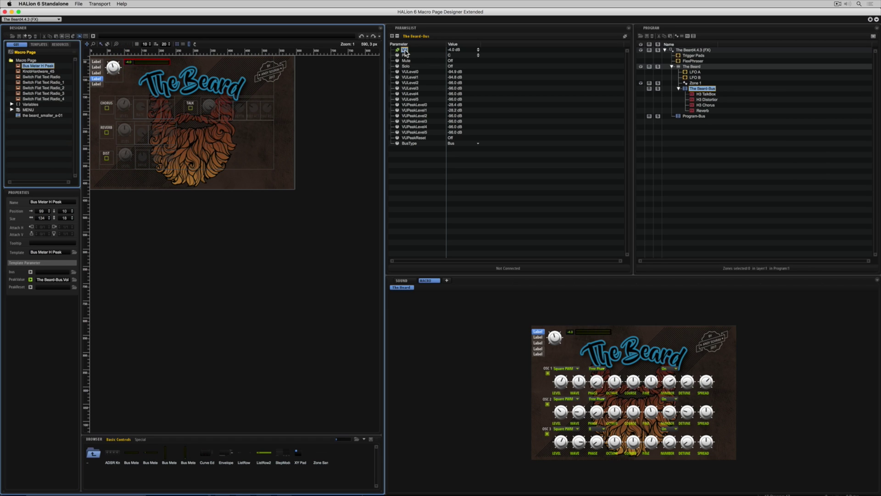
left_click_drag(404, 49, 45, 274)
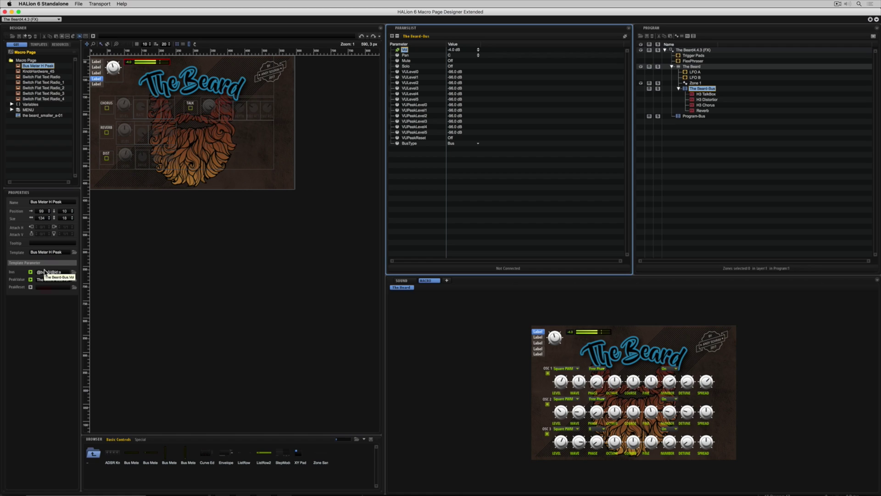
left_click(114, 69)
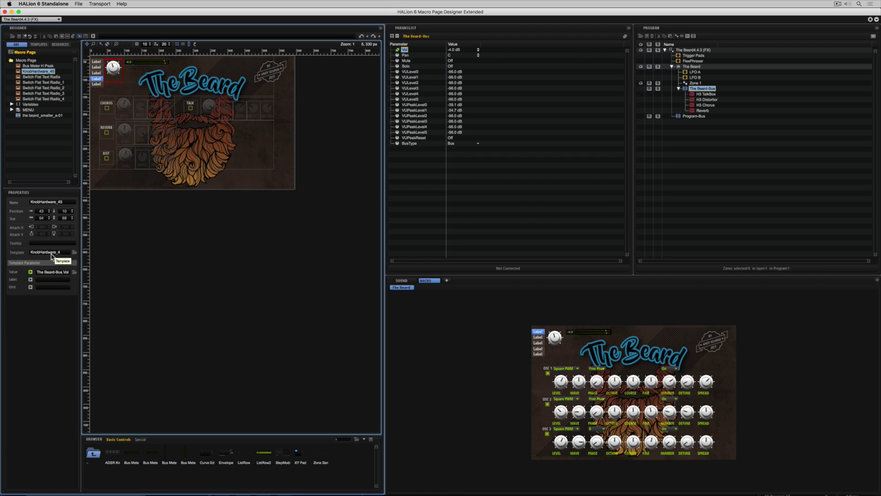
- Label the knob VOLUME, then test the page tabs by switching through all four pages
left_click(46, 280)
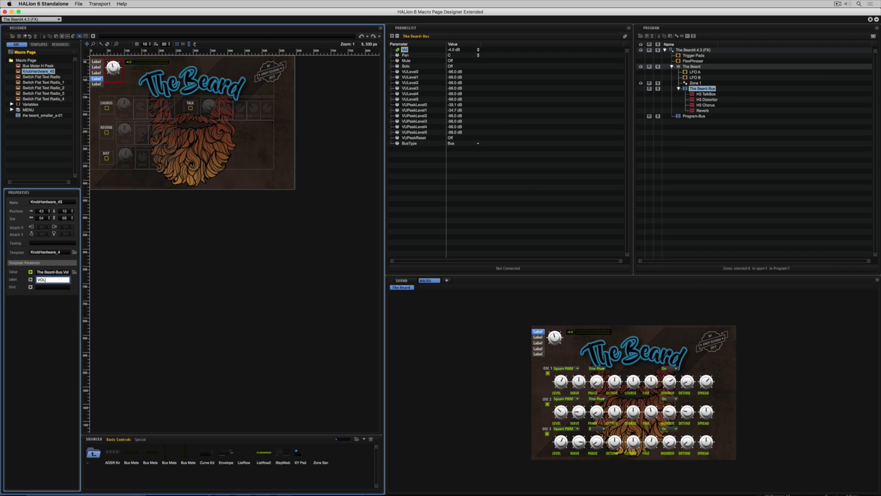
left_click(94, 36)
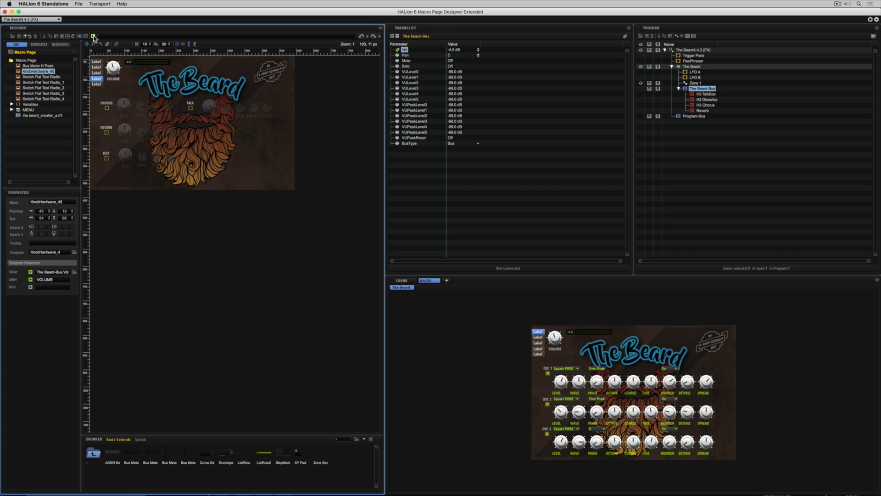
left_click(97, 62)
left_click(96, 67)
left_click(96, 73)
left_click(97, 79)
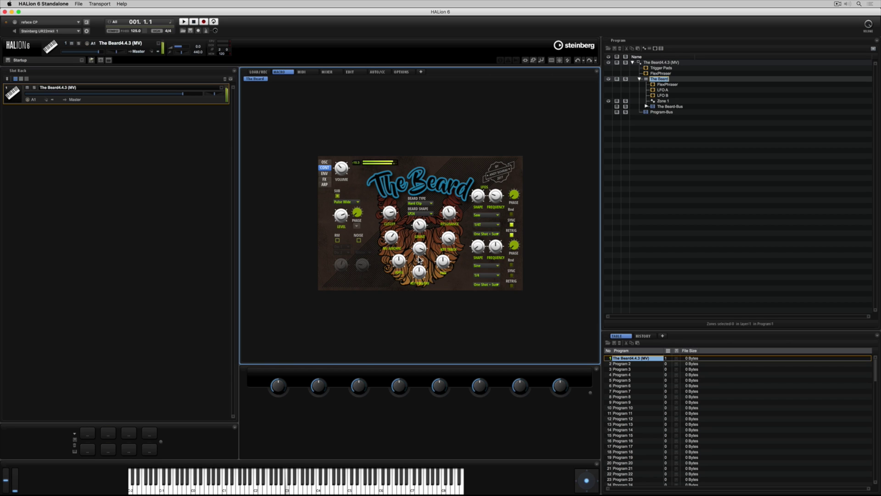
- Turn down the knob below Grunt and export The Beard layer as a HALion Sonic SE Layer Preset
left_click_drag(419, 251, 425, 284)
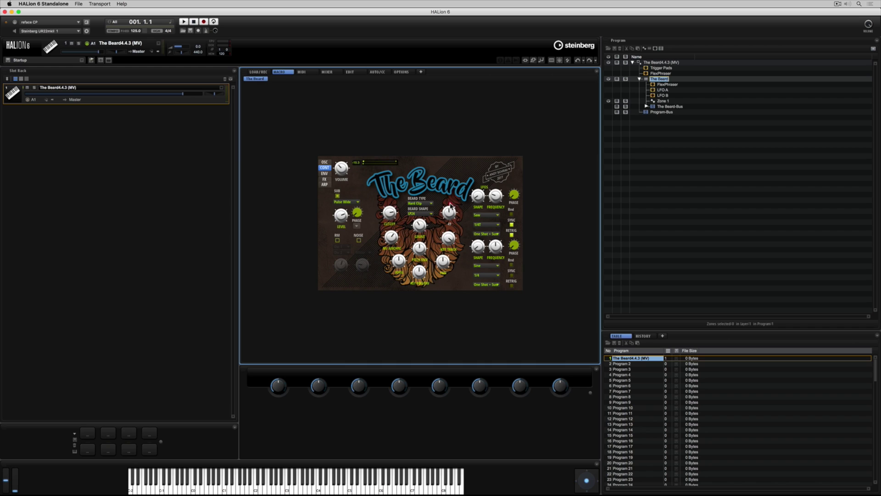
left_click(660, 79)
right_click(660, 81)
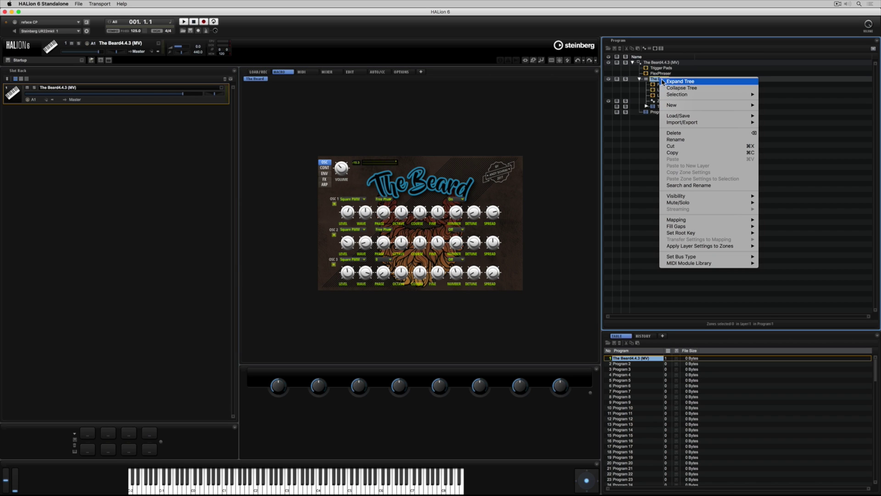
mouse_move(697, 124)
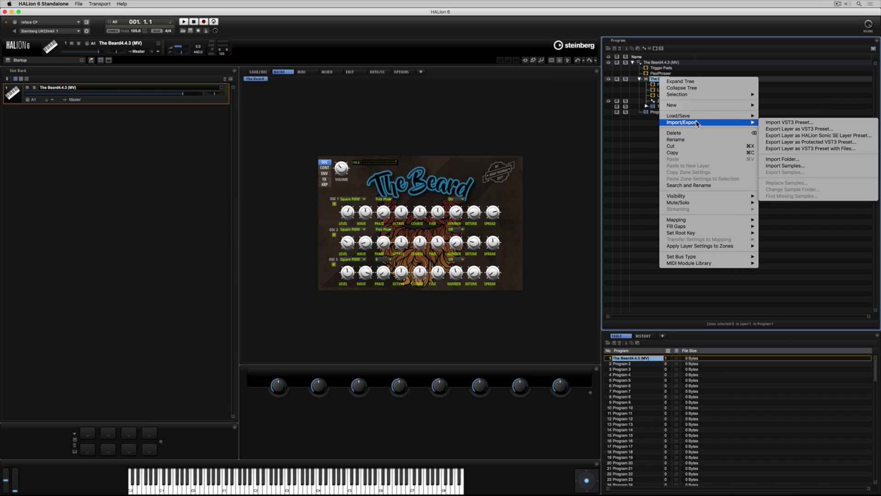
left_click(781, 136)
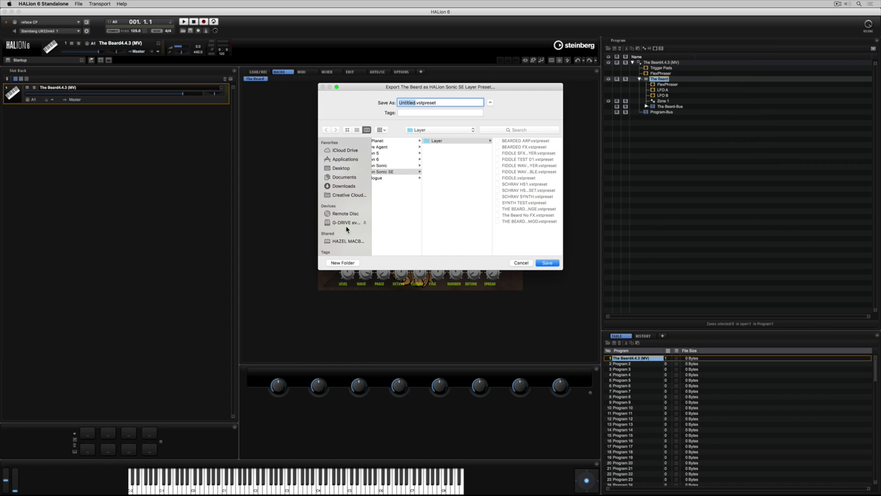
- Save the preset as 'The Beard' in Documents/BEARD and load it into the first slot
left_click(352, 177)
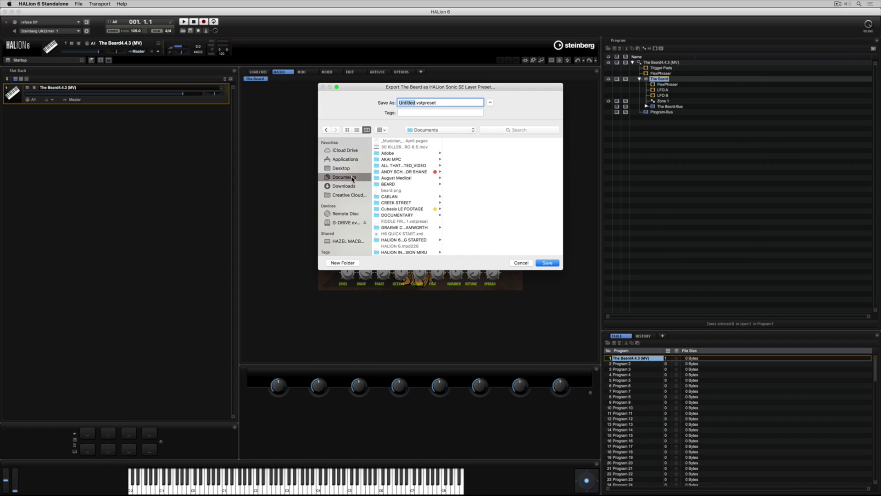
left_click(389, 184)
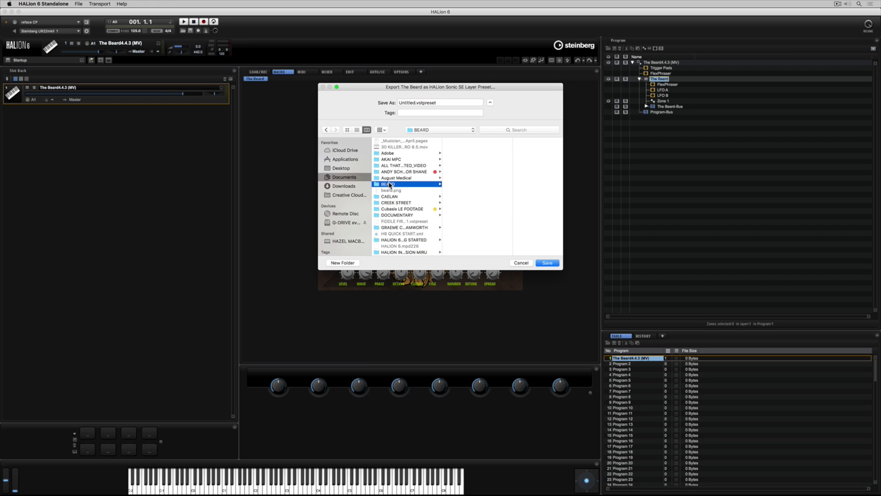
double_click(411, 102)
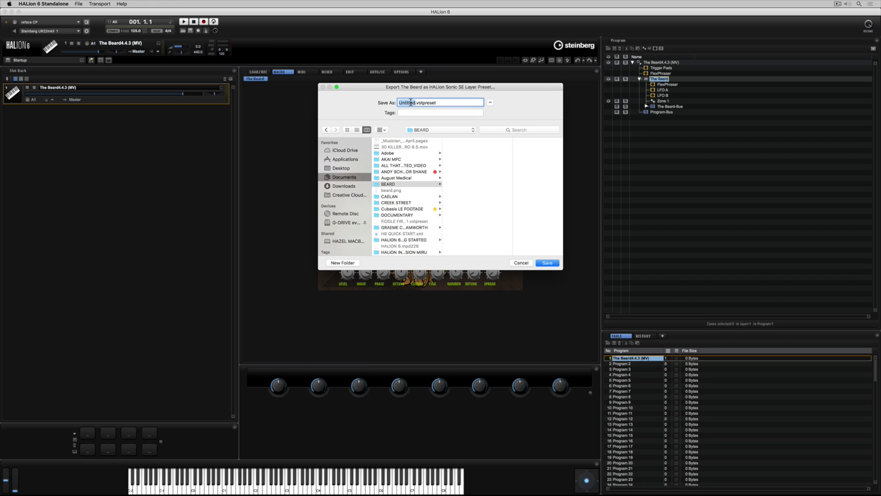
type("The Beard")
key("Return")
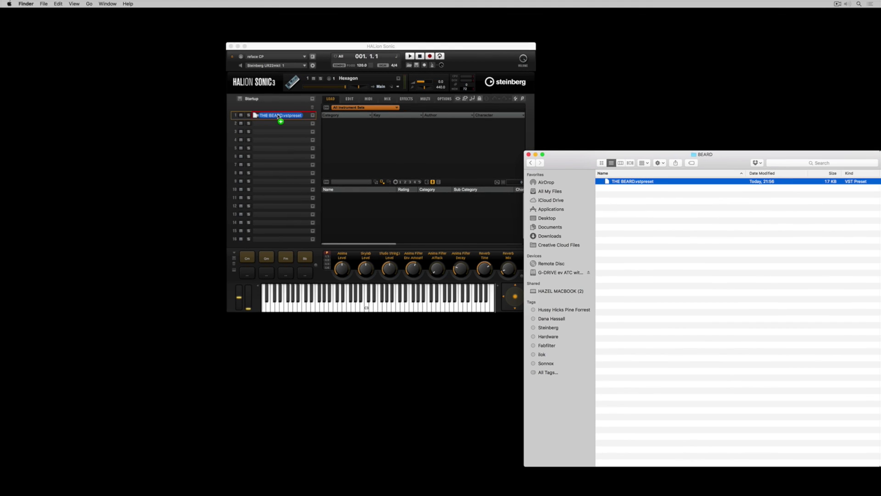
left_click_drag(278, 117, 278, 116)
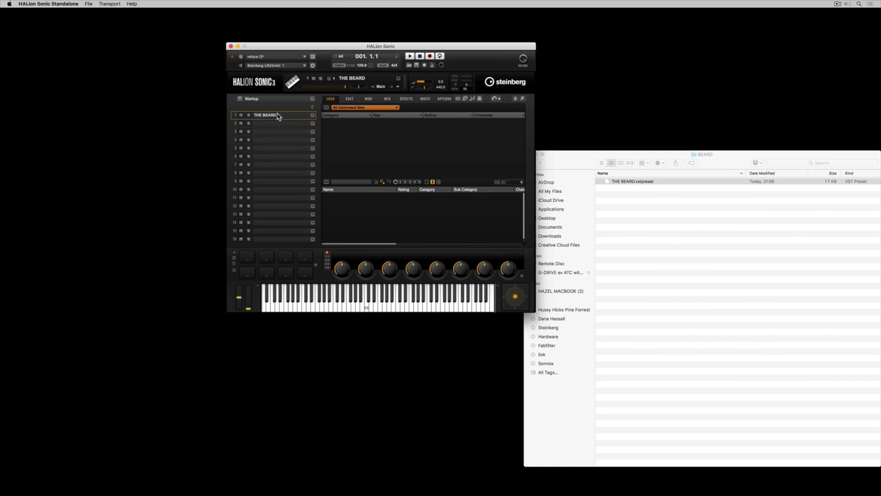
- On The Beard's envelope page, remove the LFO 1 modulation source and raise the AMP value to 62.0
left_click(349, 99)
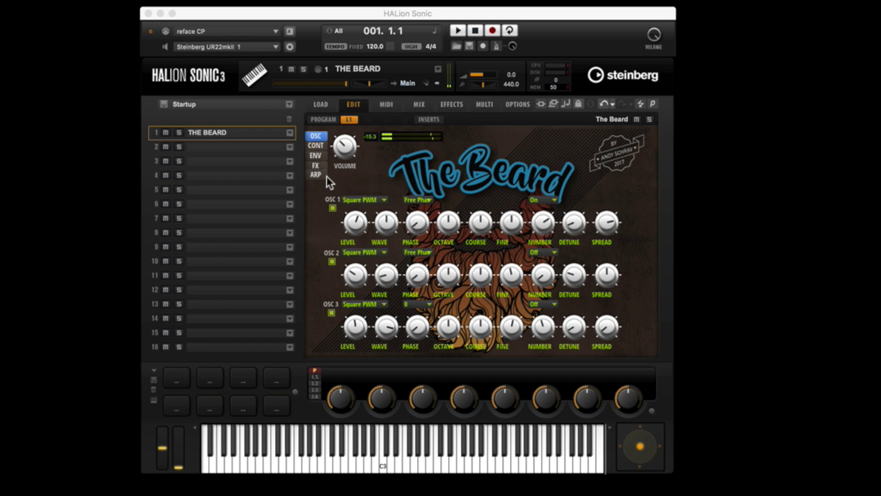
left_click(313, 156)
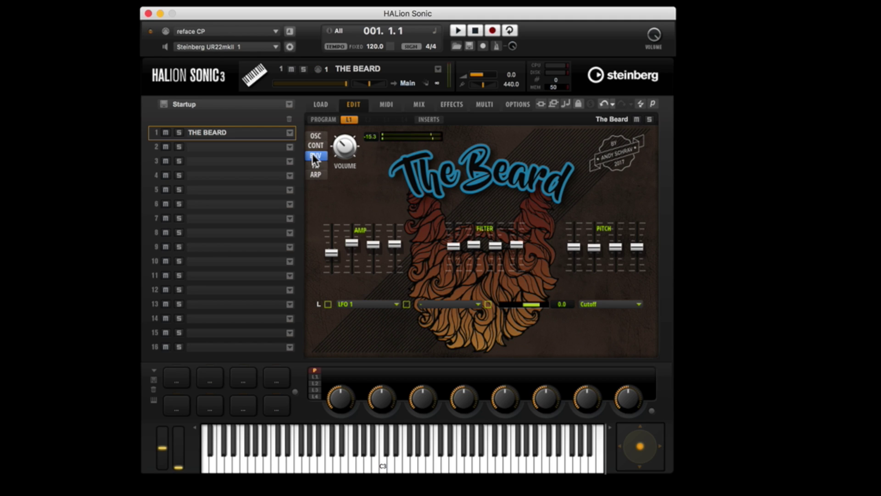
left_click(362, 302)
left_click(364, 284)
left_click_drag(331, 253, 331, 230)
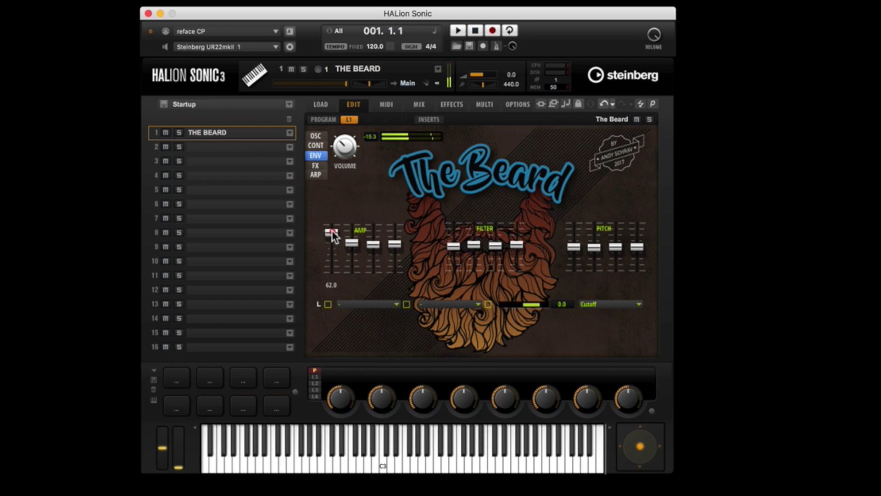
- Set Beard Type to Off on the controls page
left_click(316, 146)
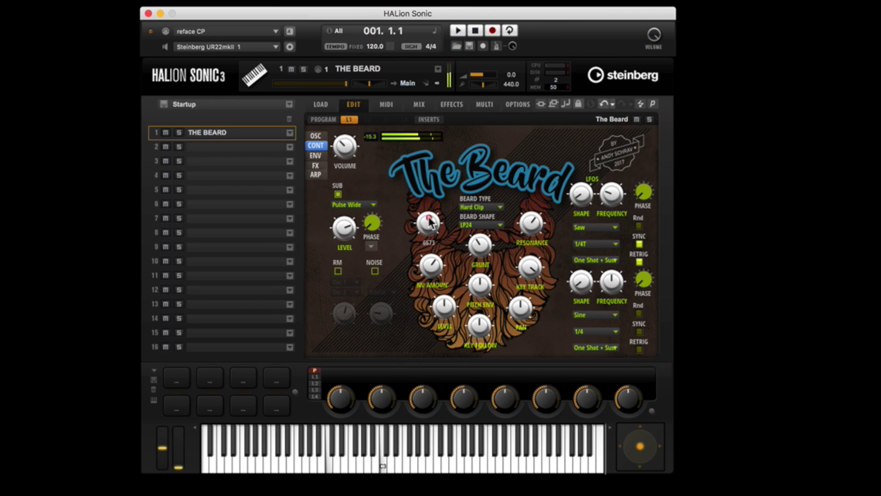
left_click(473, 207)
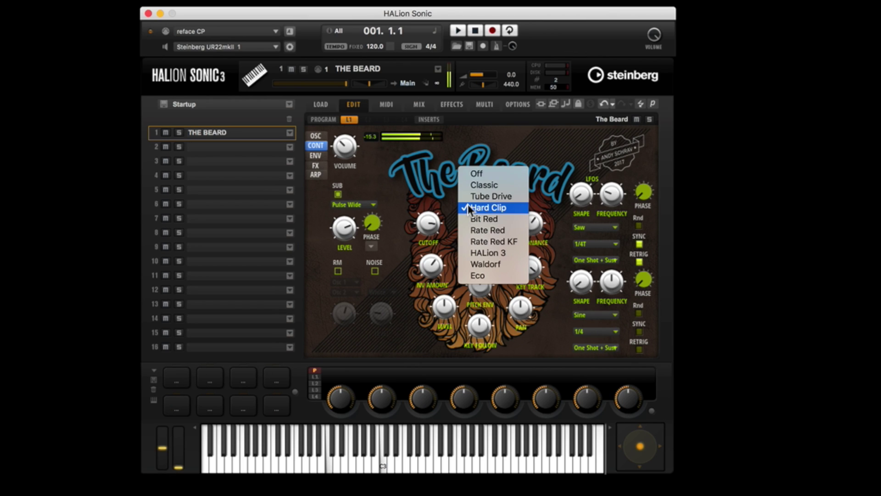
scroll(482, 207, "up", 1)
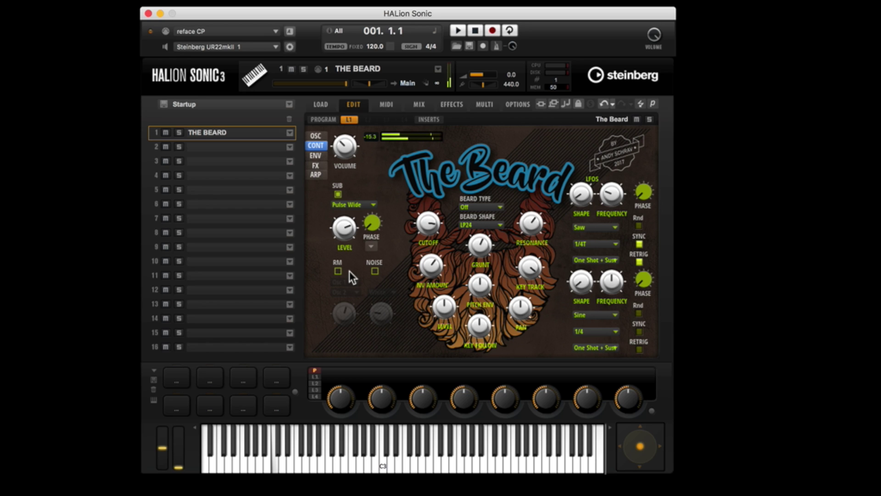
- Step through the macro pages to the arpeggiator and back to the oscillator page
left_click(316, 136)
left_click(318, 147)
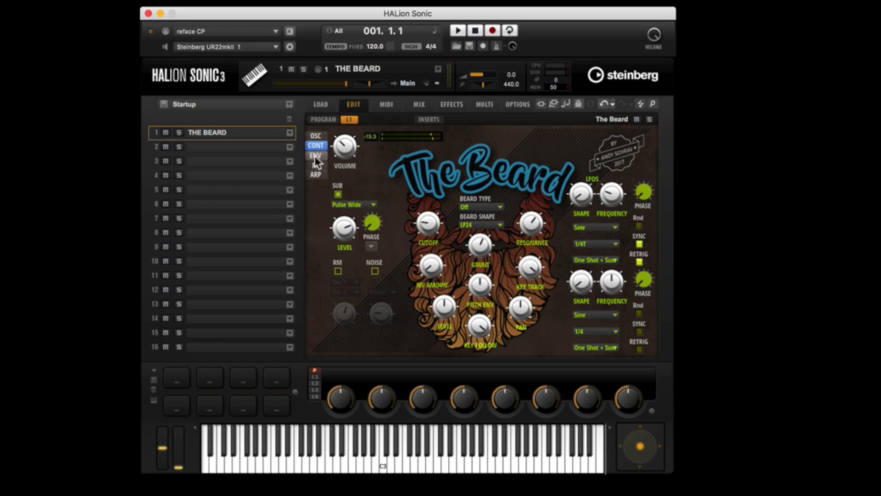
left_click(315, 155)
left_click(313, 166)
left_click(314, 175)
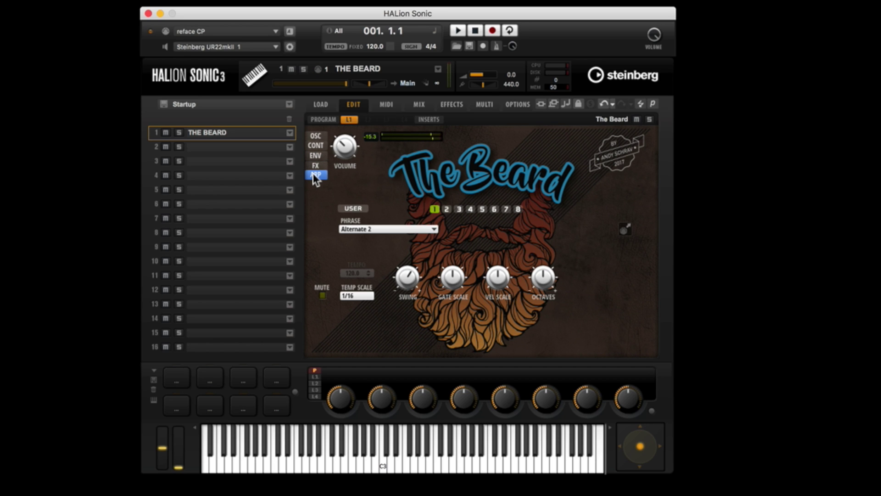
left_click(314, 137)
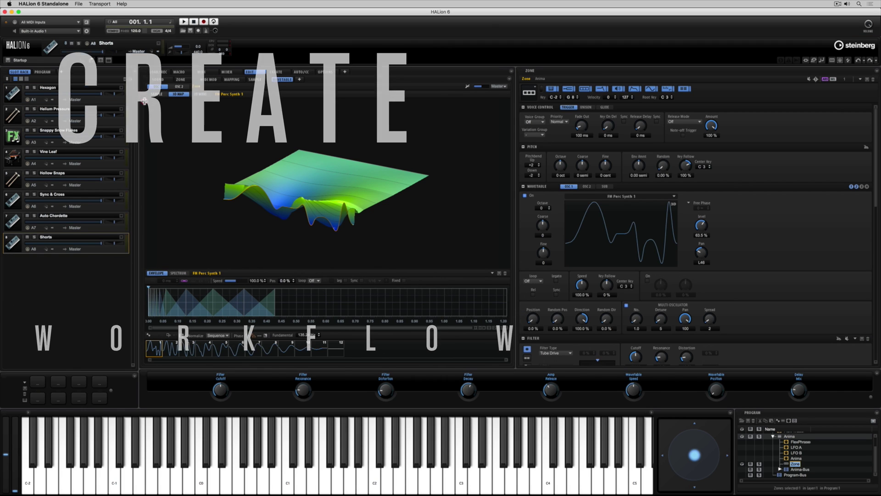
- Drag the Slot Rack divider right to widen the rack
left_click_drag(169, 102, 206, 104)
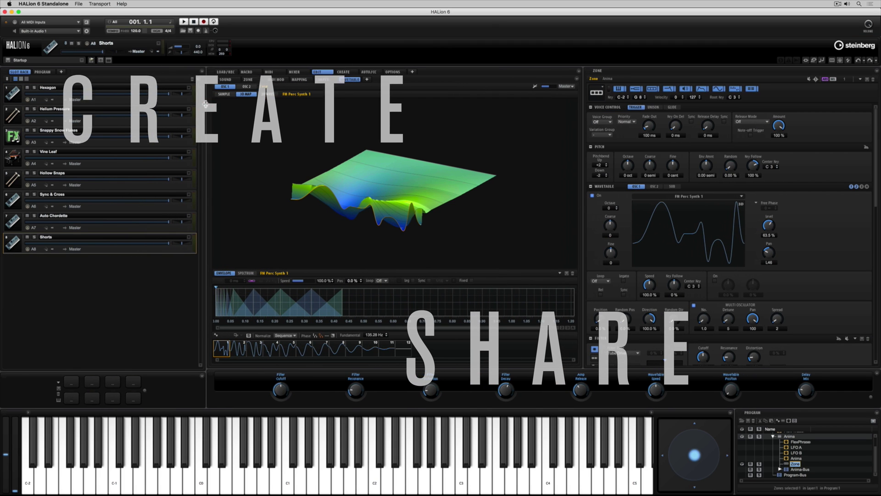